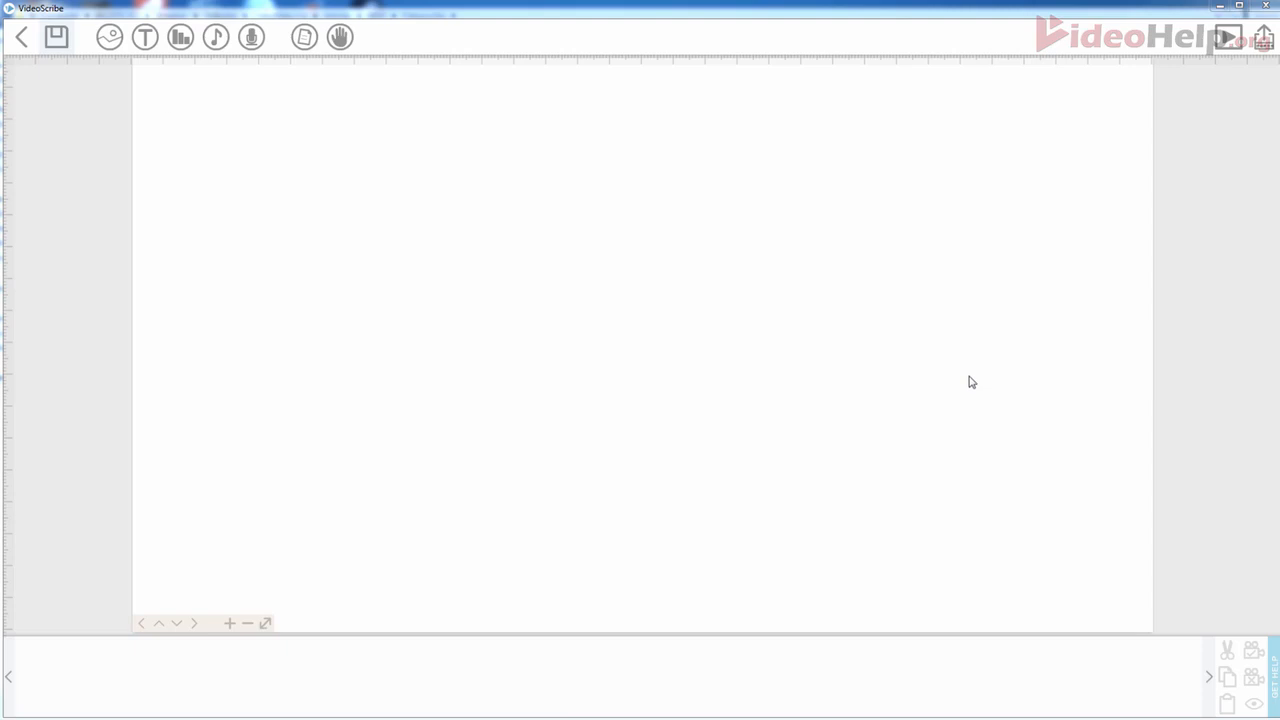
# - Start a new text element with the message HELLO MY NAME IS and bring up the font choices
pyautogui.click(144, 40)
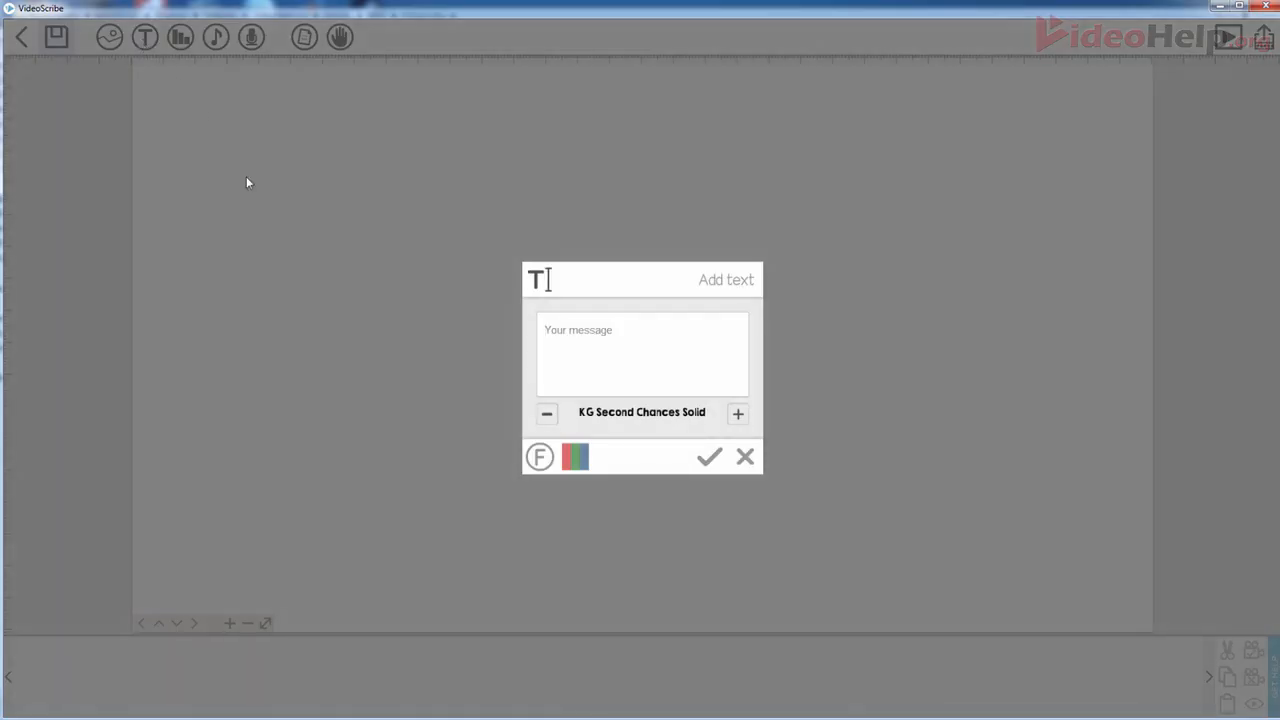
pyautogui.write('HELLO MY NAME IS')
pyautogui.click(540, 460)
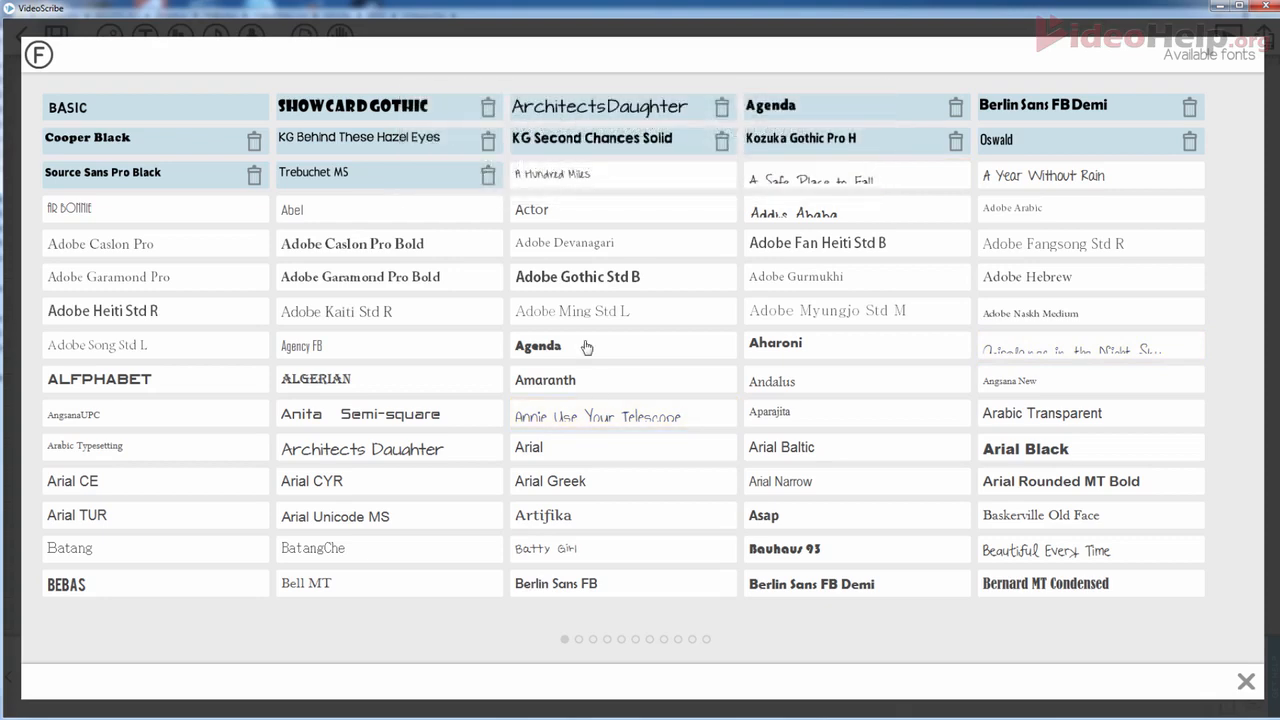
# - Import the Actor font with the Latin extended character set included
pyautogui.click(570, 217)
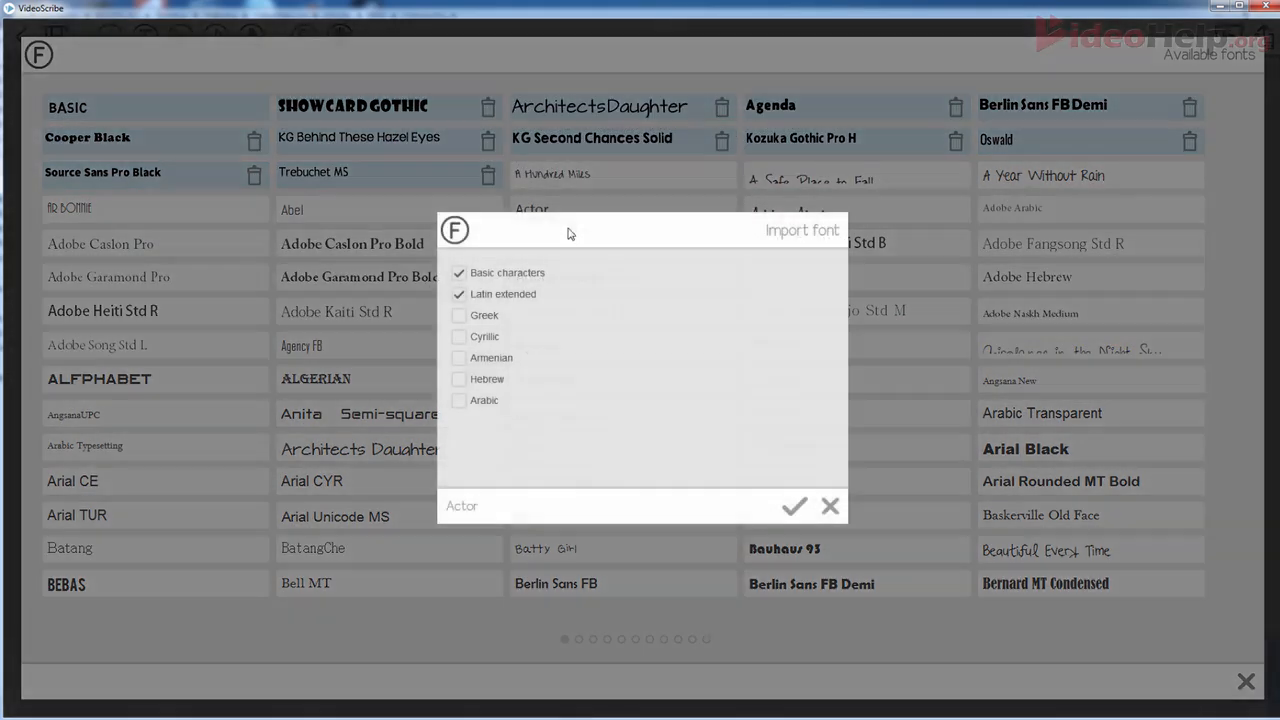
pyautogui.click(521, 294)
pyautogui.click(521, 294)
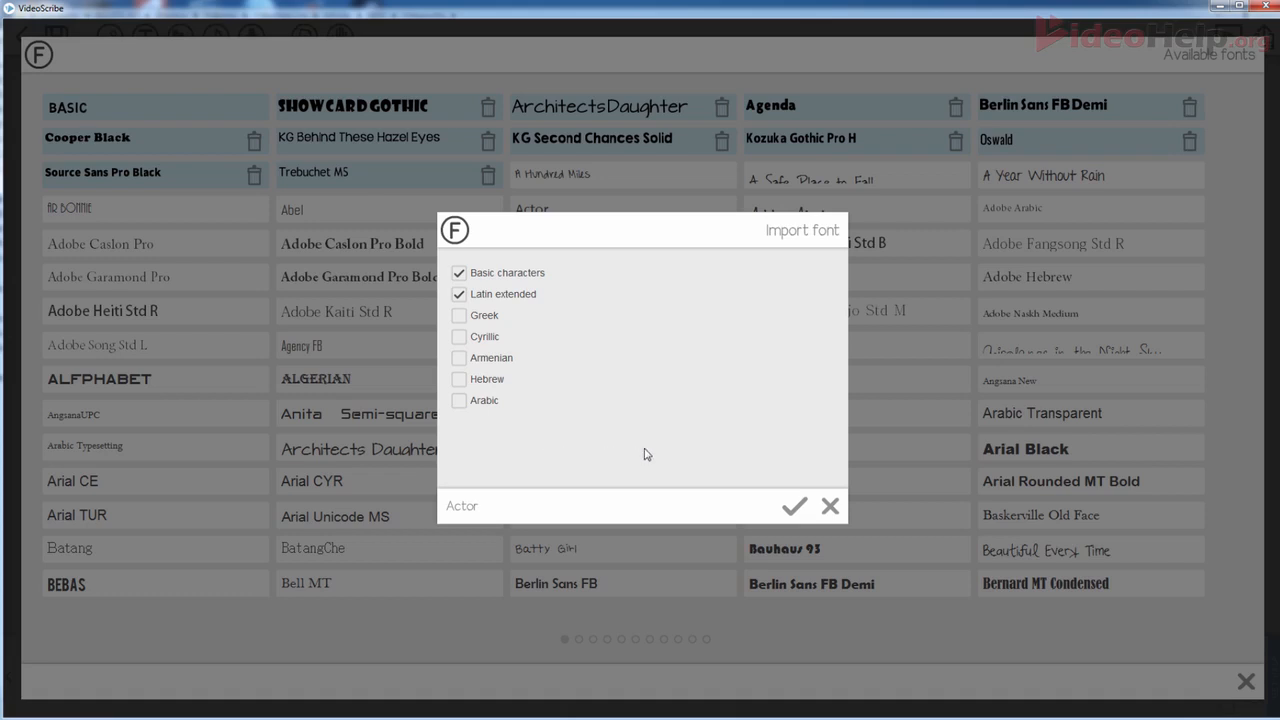
pyautogui.click(793, 512)
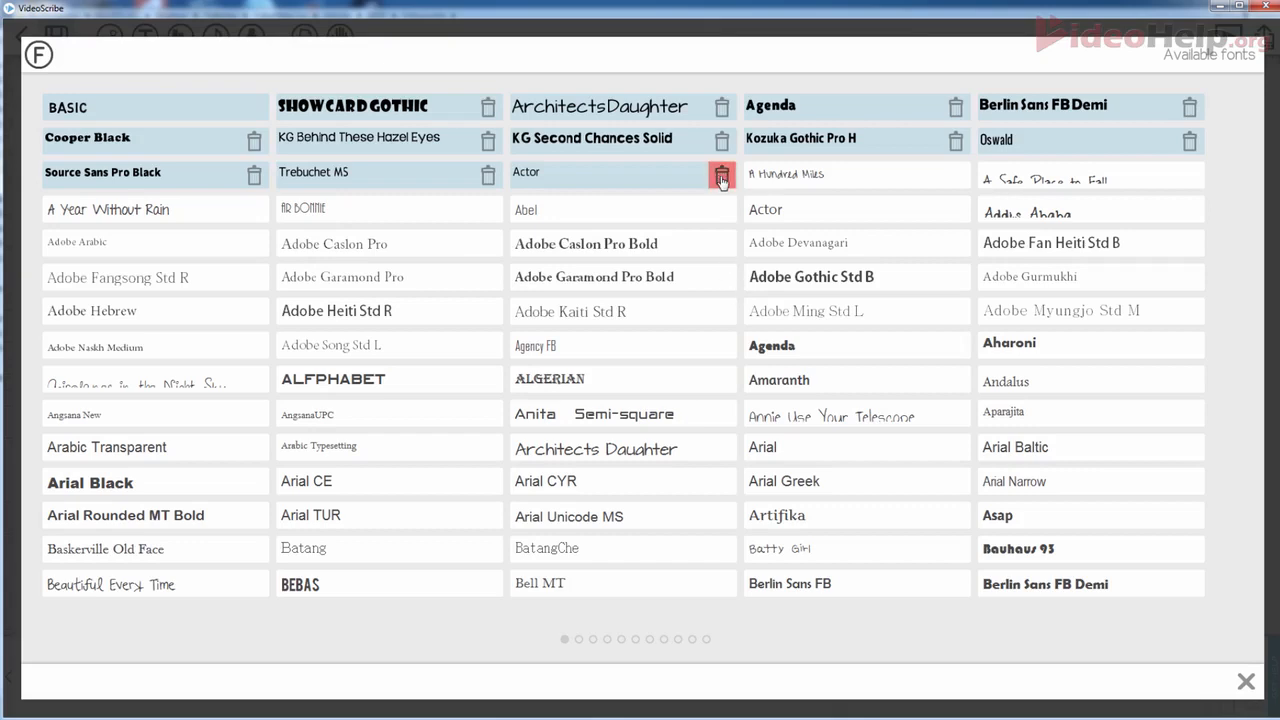
# - Remove Actor and re-import it adding Greek, Cyrillic, Armenian, Hebrew and Arabic characters
pyautogui.click(721, 176)
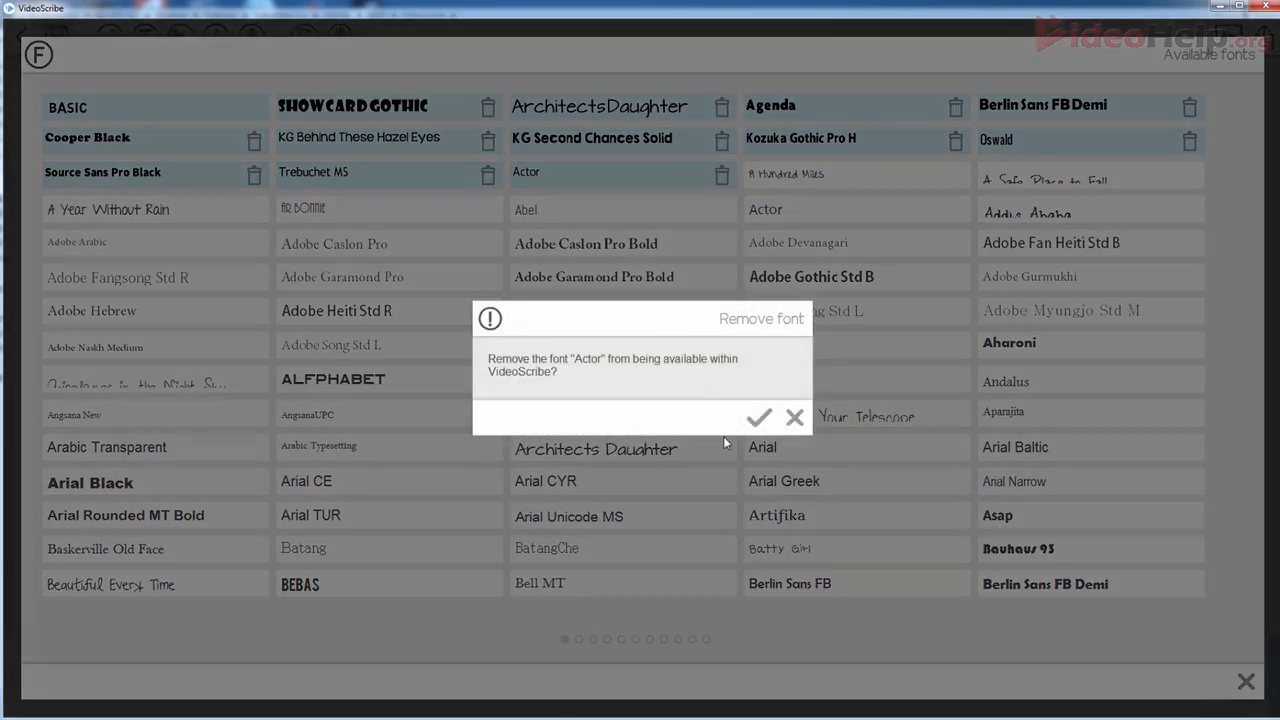
pyautogui.click(759, 417)
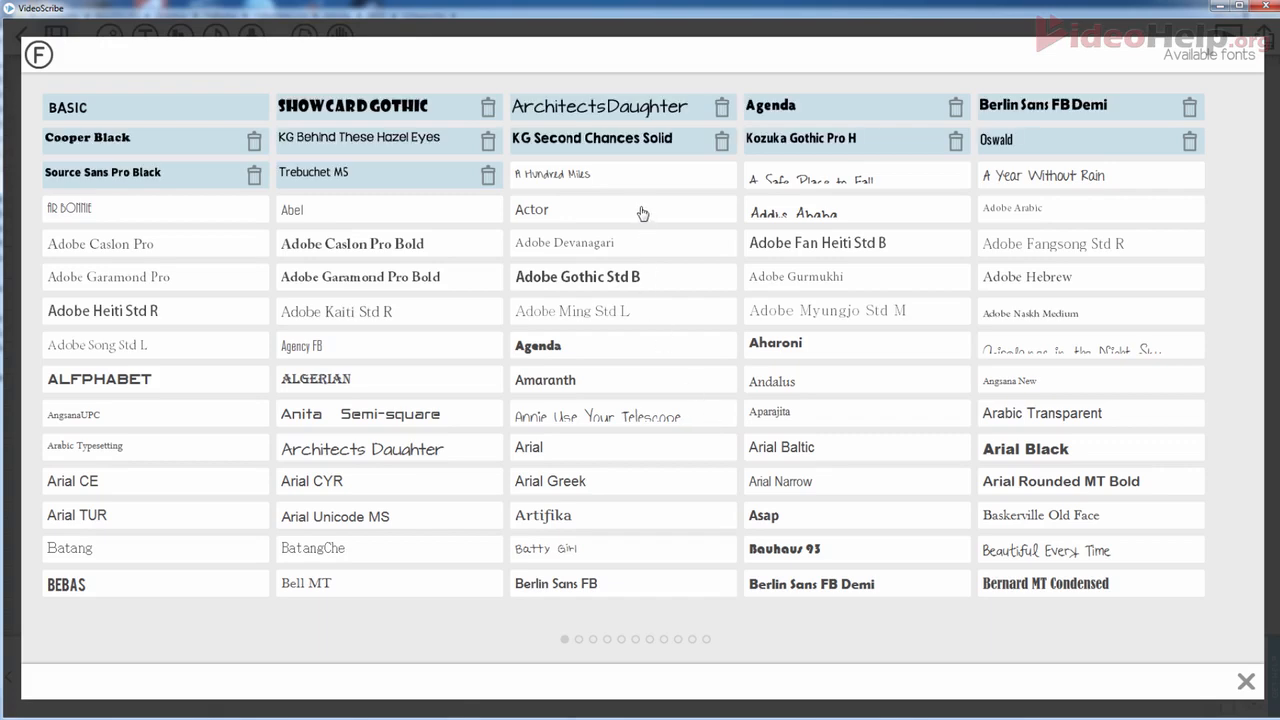
pyautogui.click(642, 213)
pyautogui.click(458, 315)
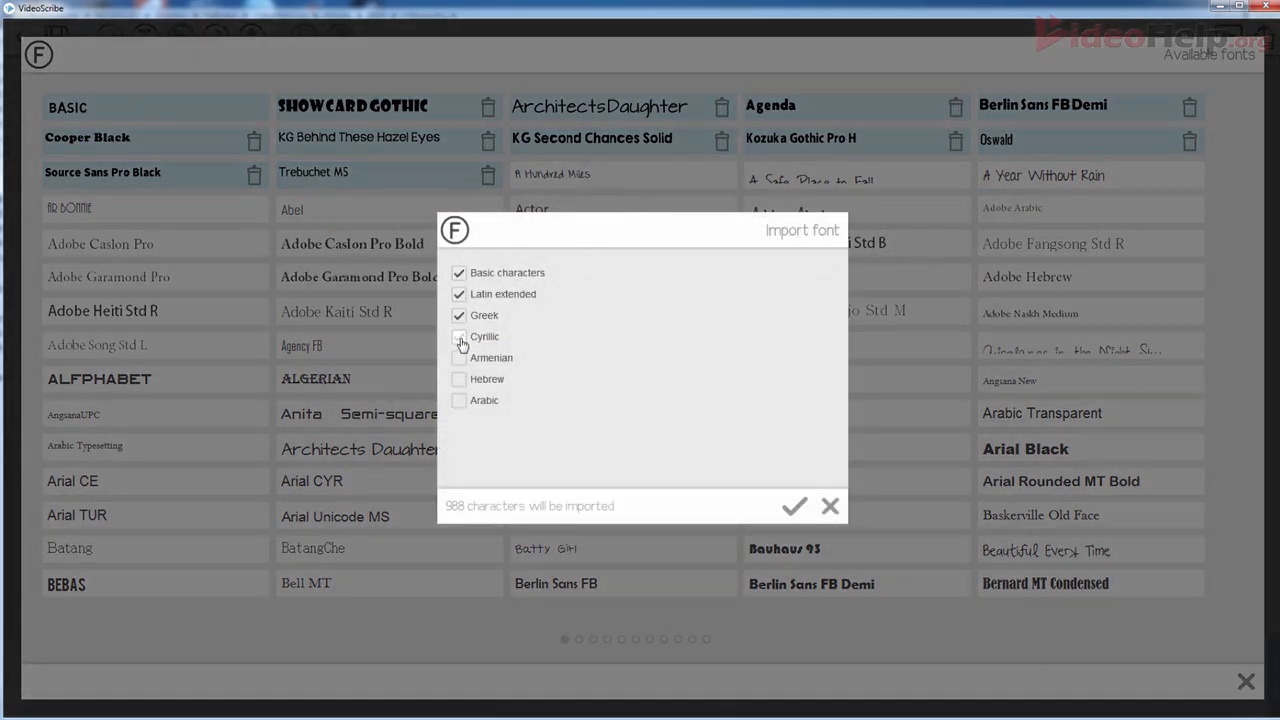
pyautogui.click(460, 340)
pyautogui.click(459, 358)
pyautogui.click(459, 379)
pyautogui.click(459, 400)
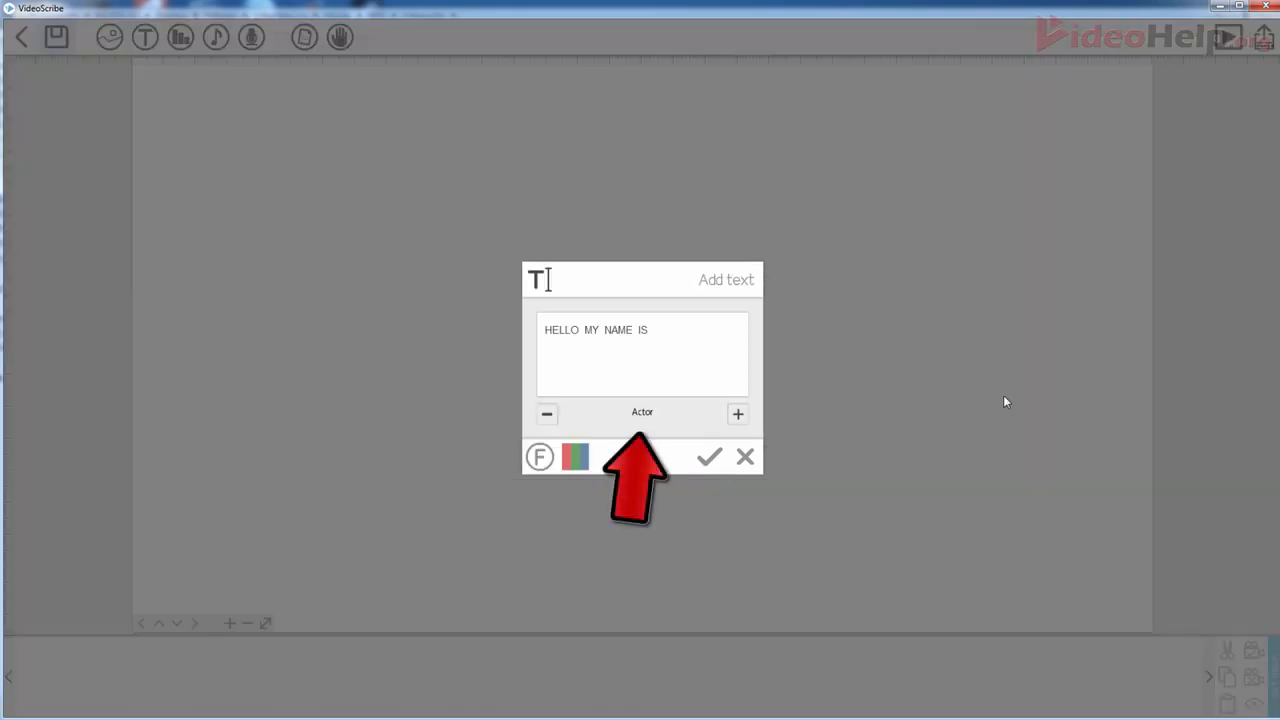
# - Switch the text's font to ArchitectsDaughter
pyautogui.click(737, 415)
pyautogui.click(737, 415)
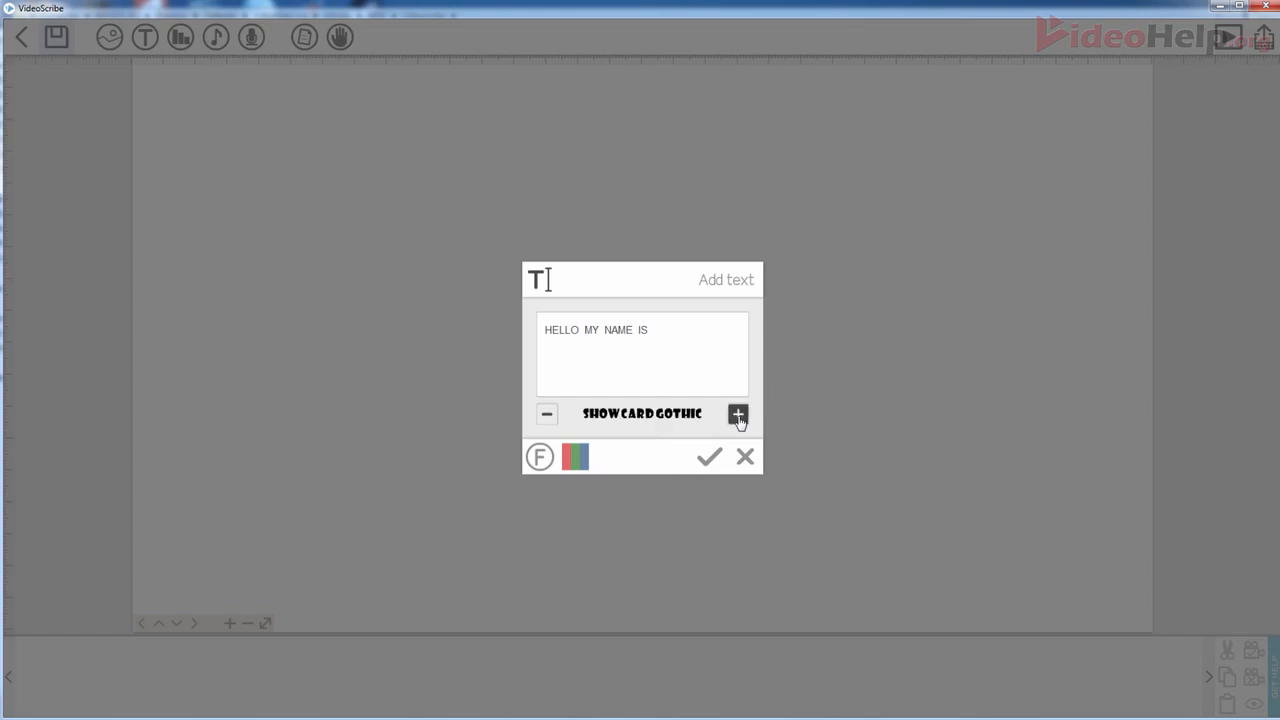
pyautogui.click(737, 415)
pyautogui.click(547, 415)
pyautogui.click(547, 415)
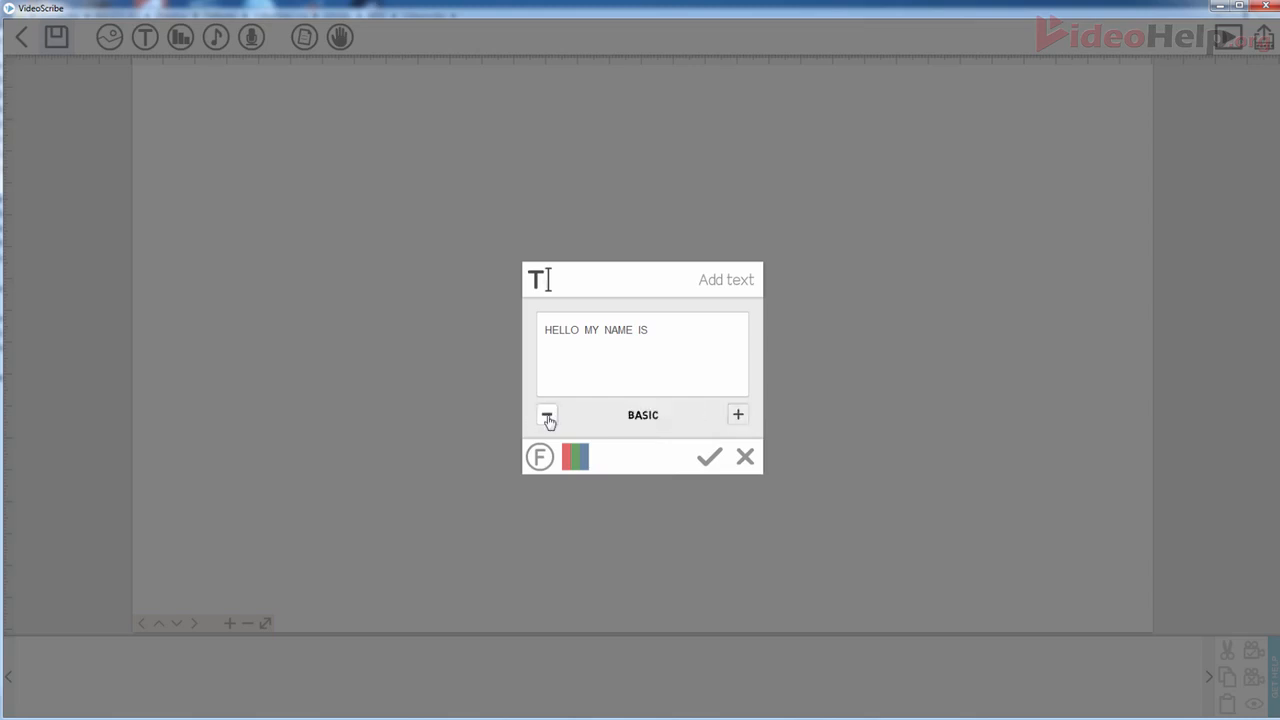
pyautogui.click(737, 415)
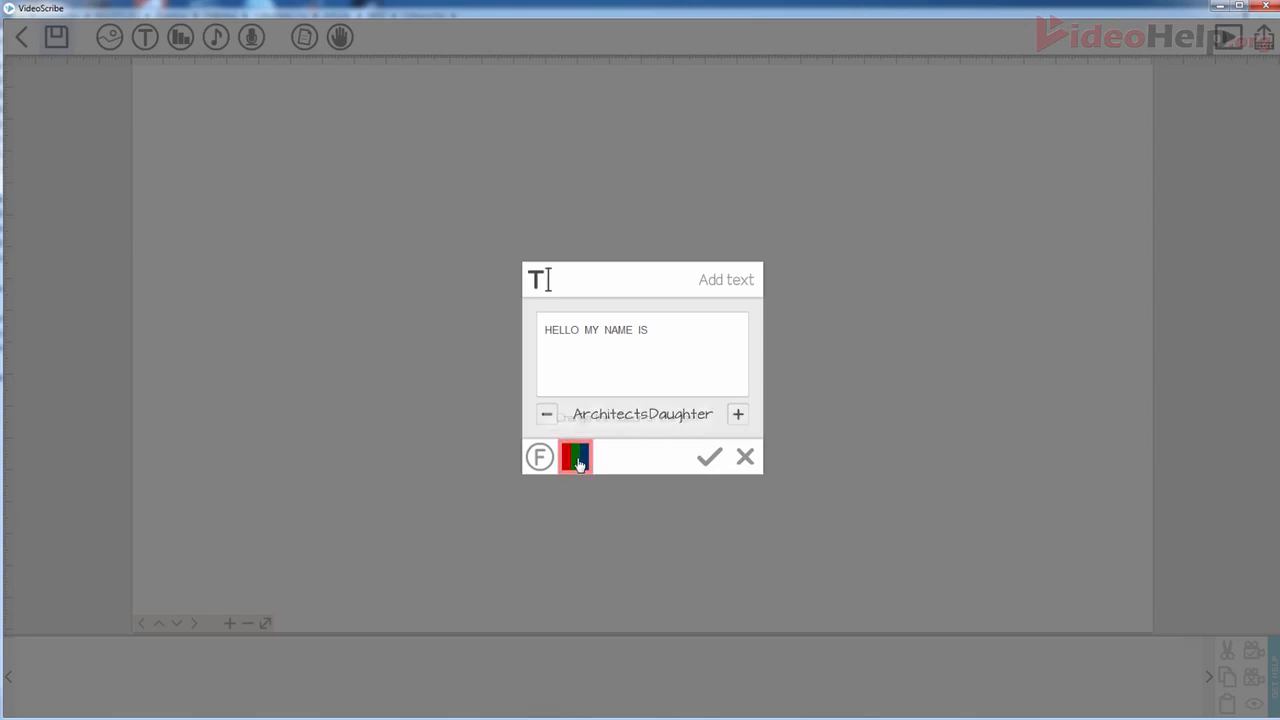
# - Colour the text dark red, hex 8c172f
pyautogui.click(578, 463)
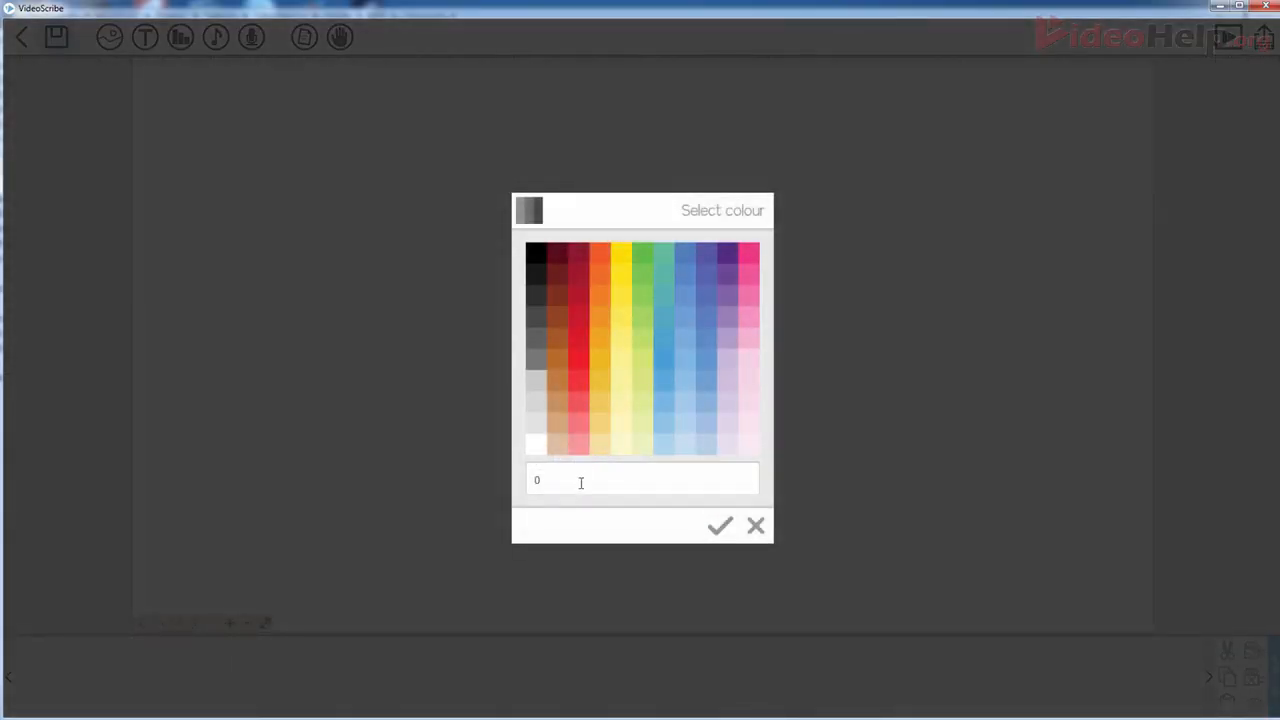
pyautogui.click(578, 258)
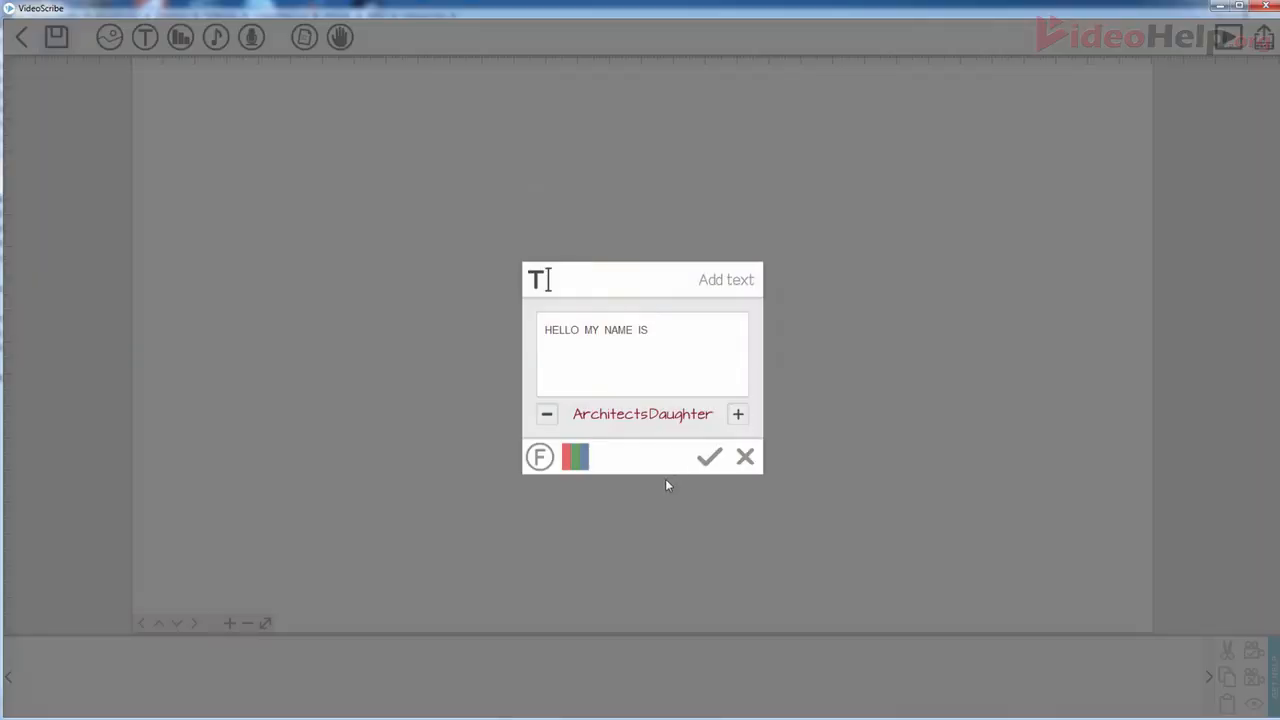
pyautogui.click(577, 457)
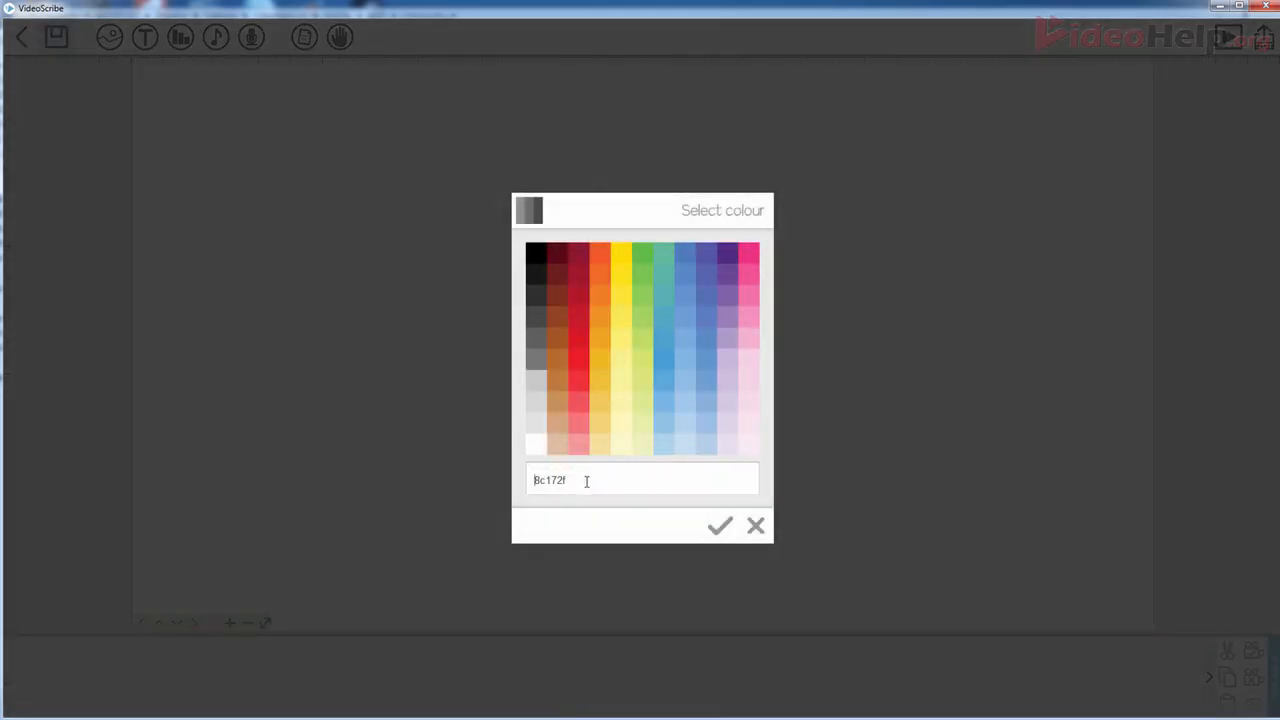
pyautogui.moveTo(586, 481); pyautogui.dragTo(476, 480)
pyautogui.click(720, 526)
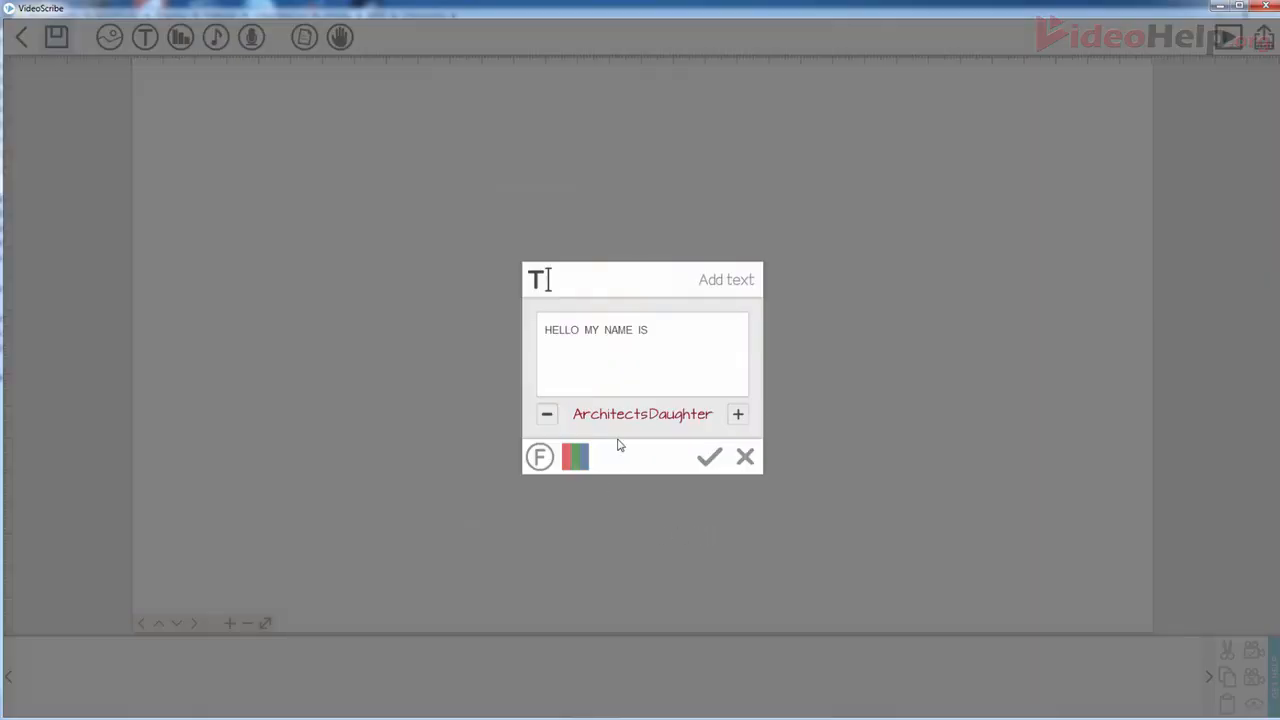
# - Place the dark red HELLO MY NAME IS text on the canvas and select it
pyautogui.click(708, 462)
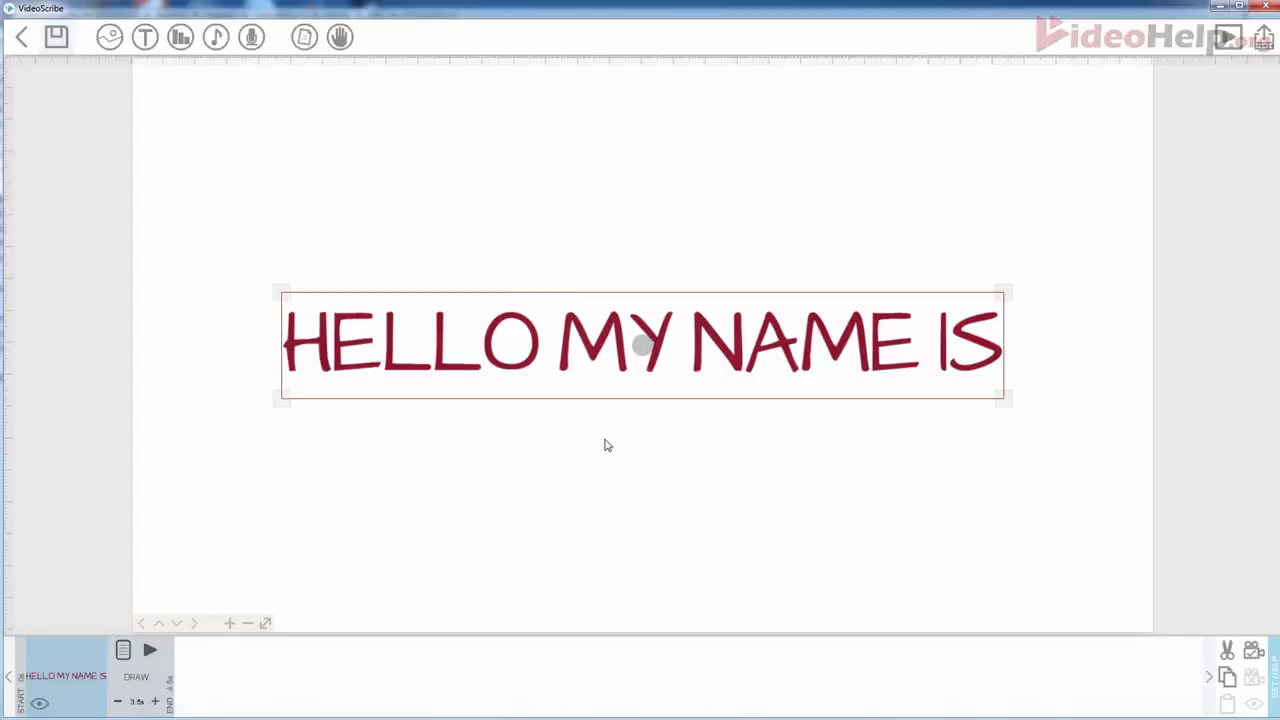
pyautogui.click(604, 445)
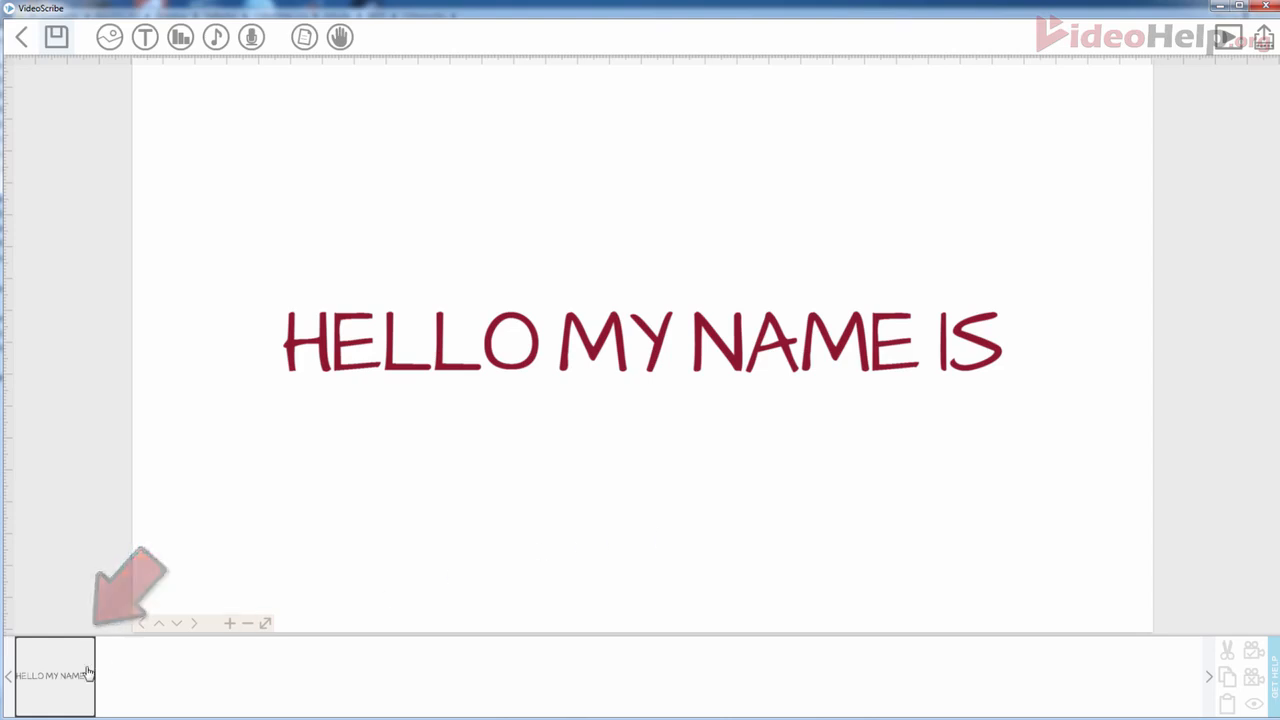
pyautogui.click(55, 675)
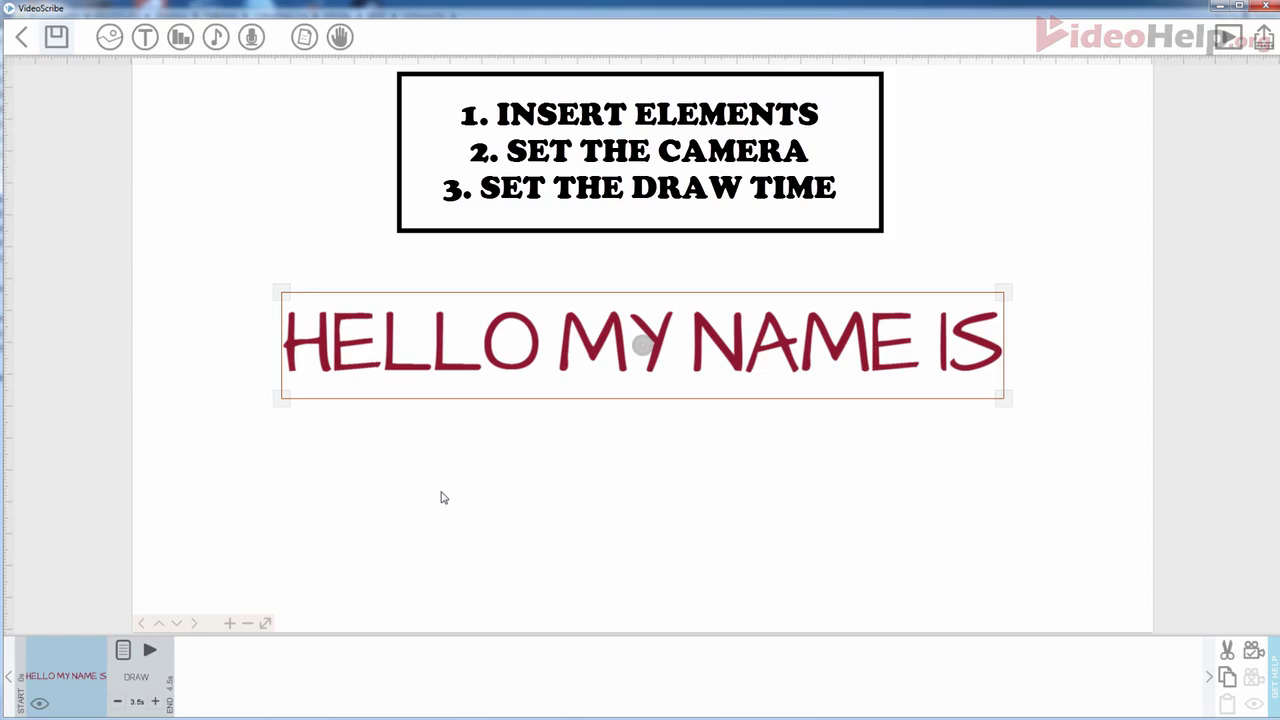
pyautogui.click(418, 499)
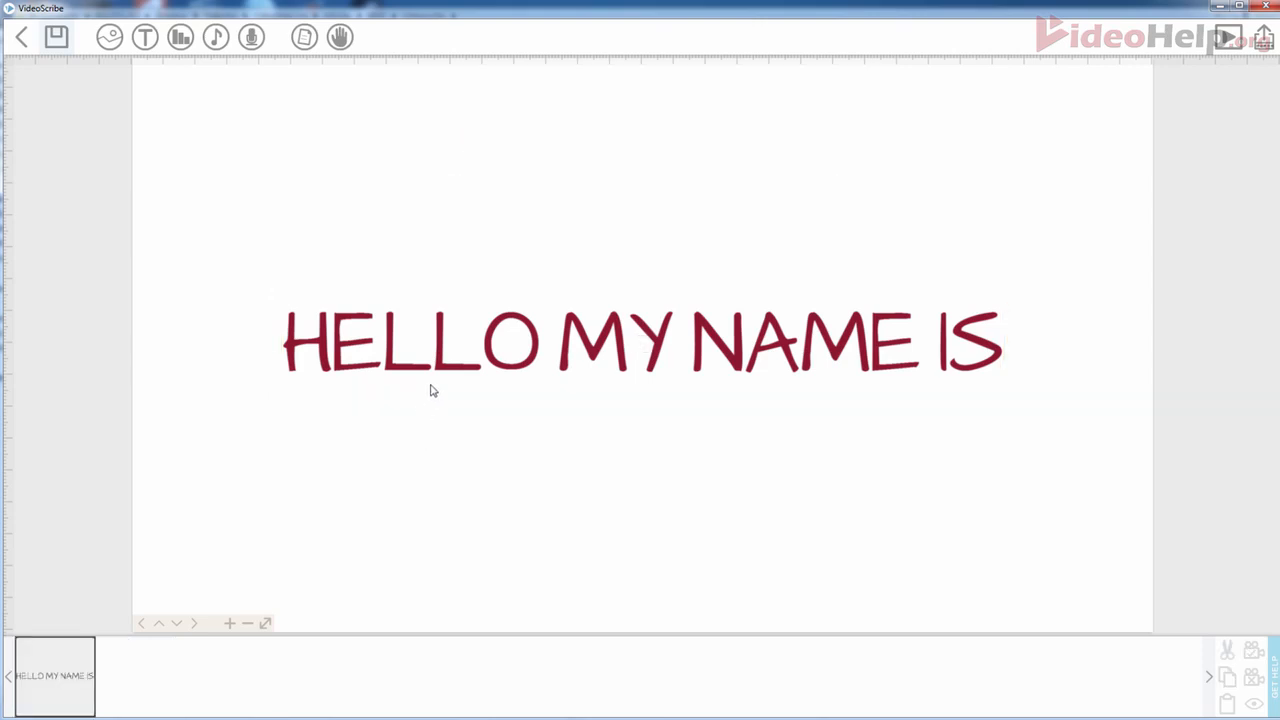
pyautogui.click(440, 364)
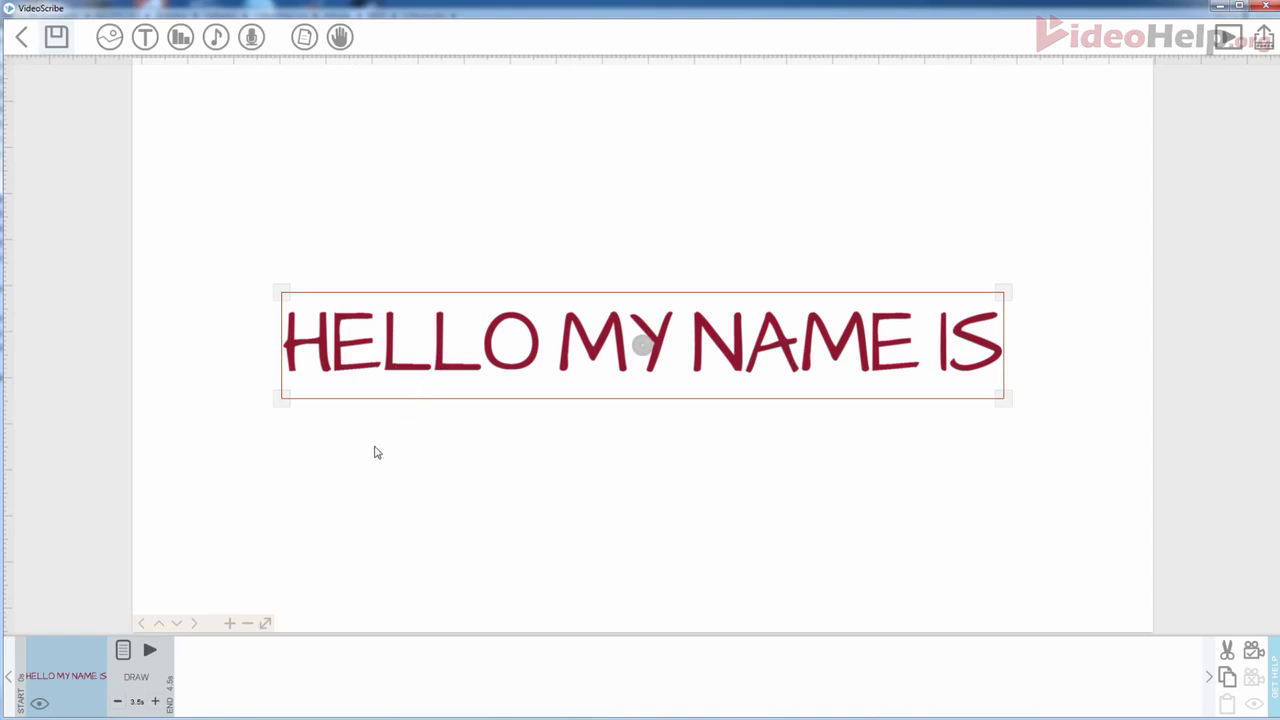
# - Preview the text's drawing, zoom out, and drag HELLO MY NAME IS up near the canvas top
pyautogui.click(150, 651)
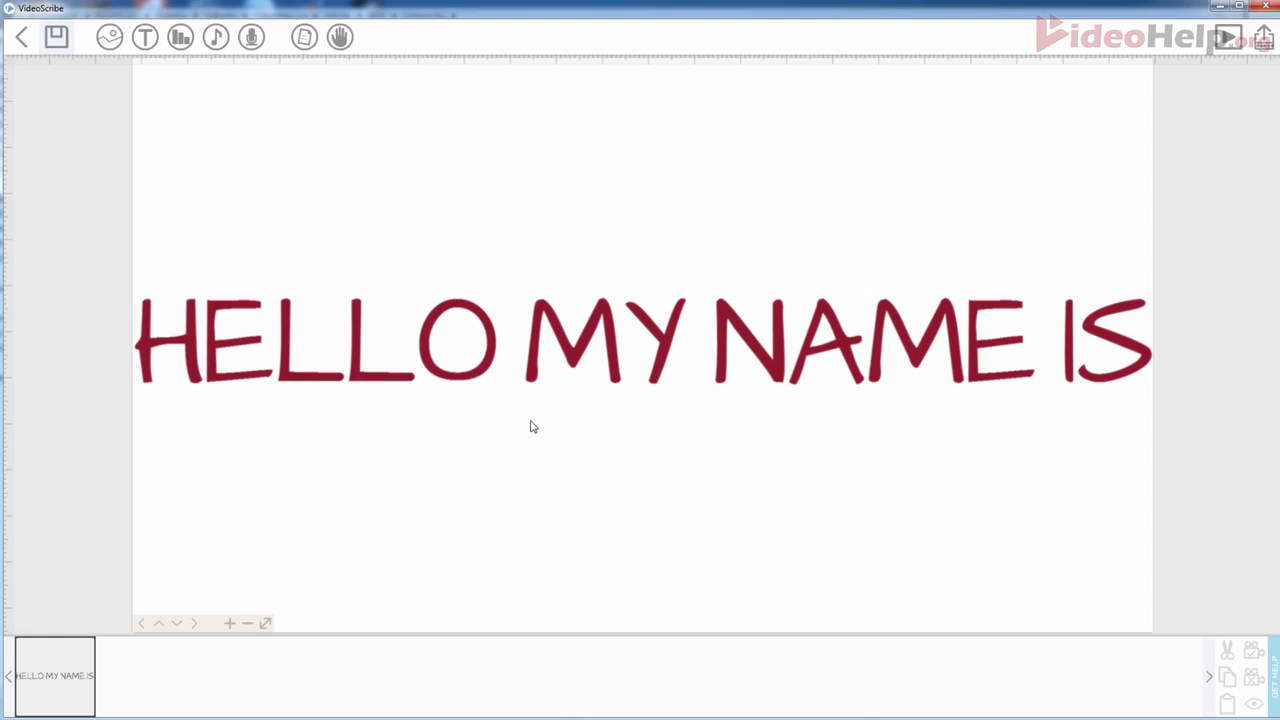
pyautogui.scroll(-2, 464, 386)
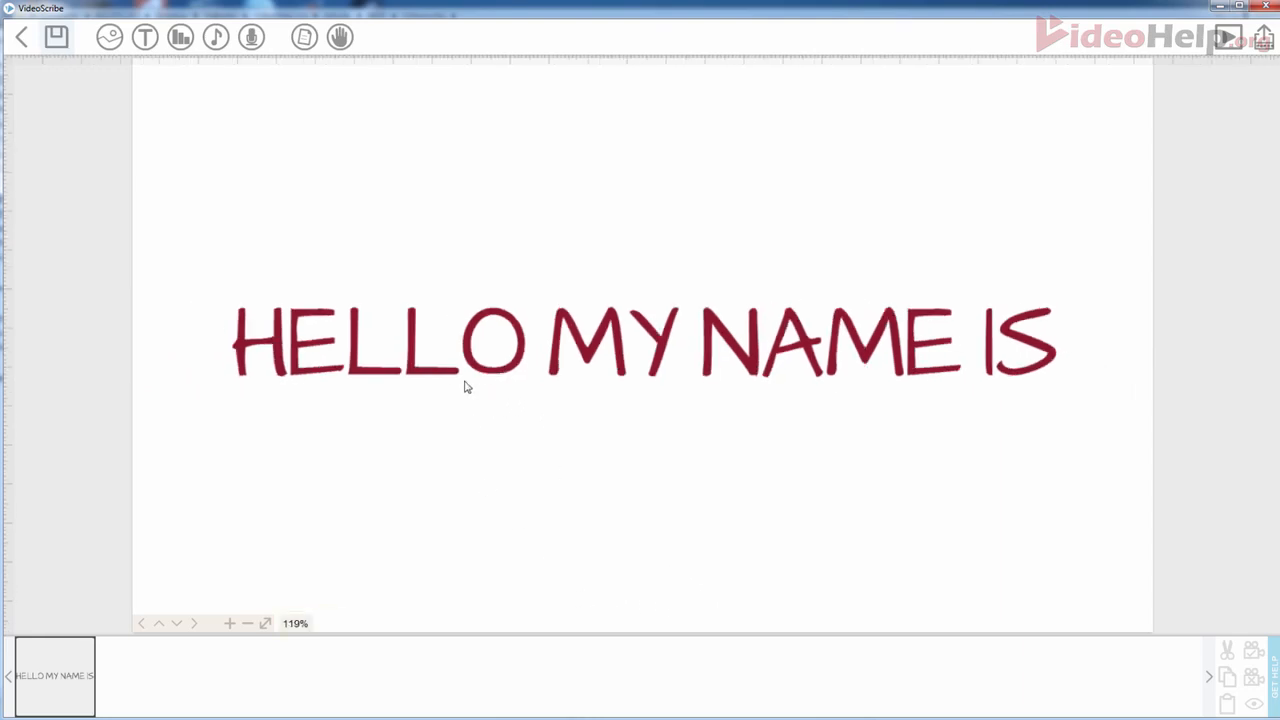
pyautogui.click(248, 623)
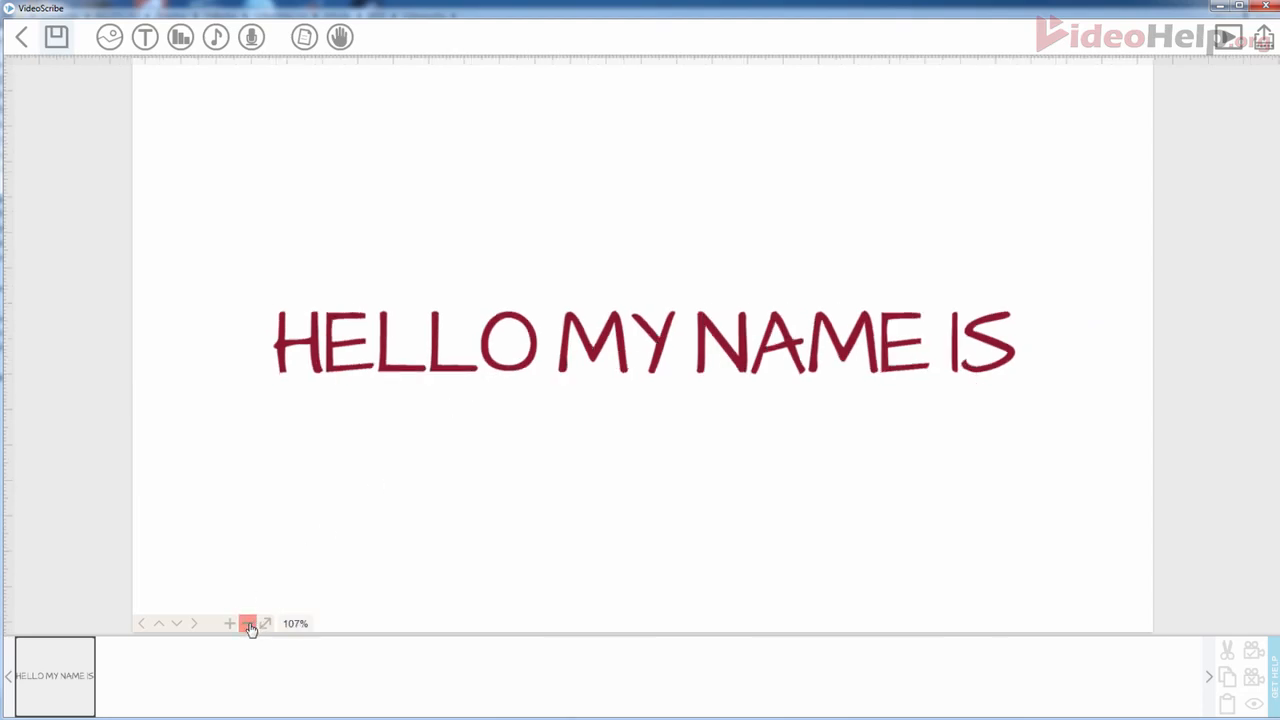
pyautogui.click(590, 352)
pyautogui.moveTo(592, 354); pyautogui.dragTo(606, 166)
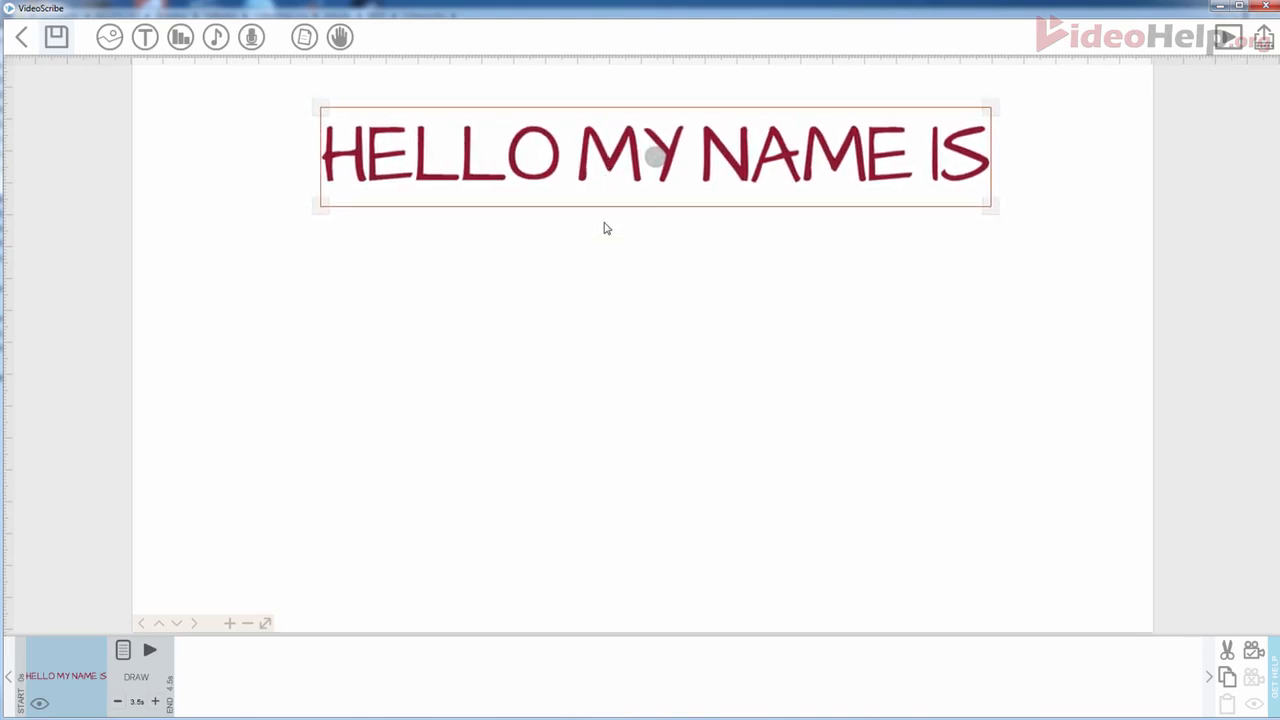
# - Set the camera view for the HELLO MY NAME IS element
pyautogui.click(270, 508)
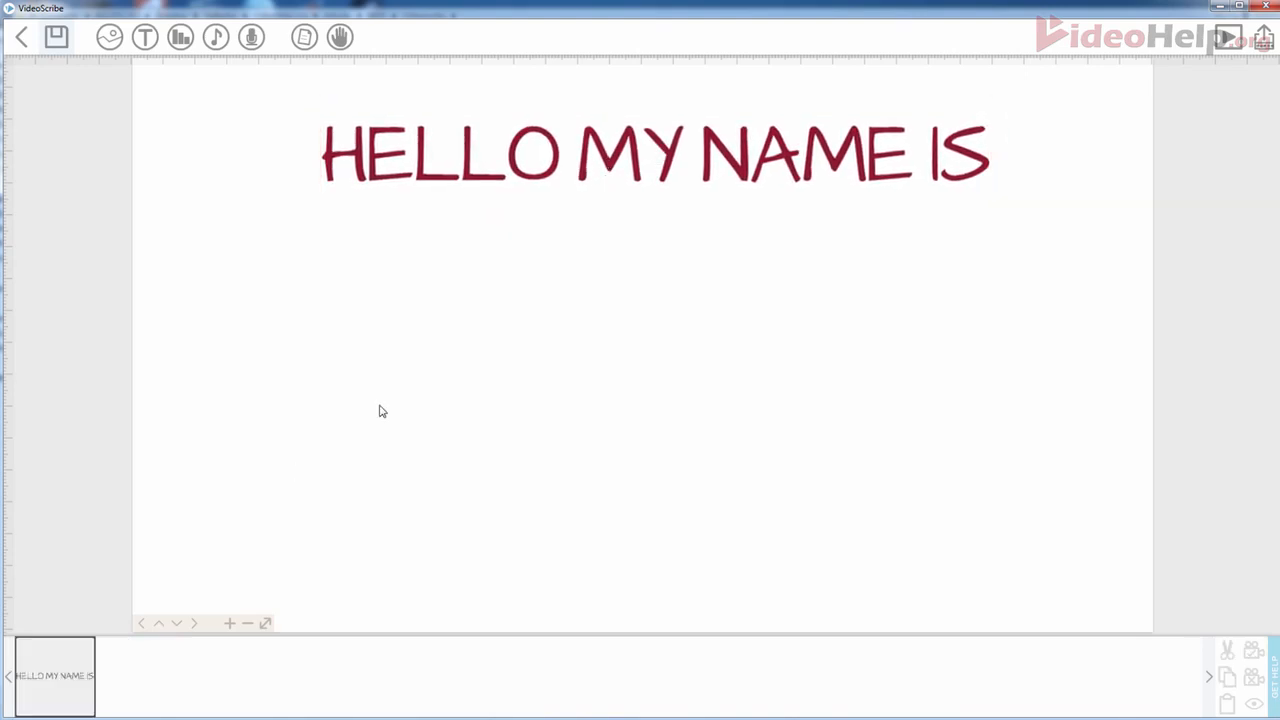
pyautogui.click(547, 177)
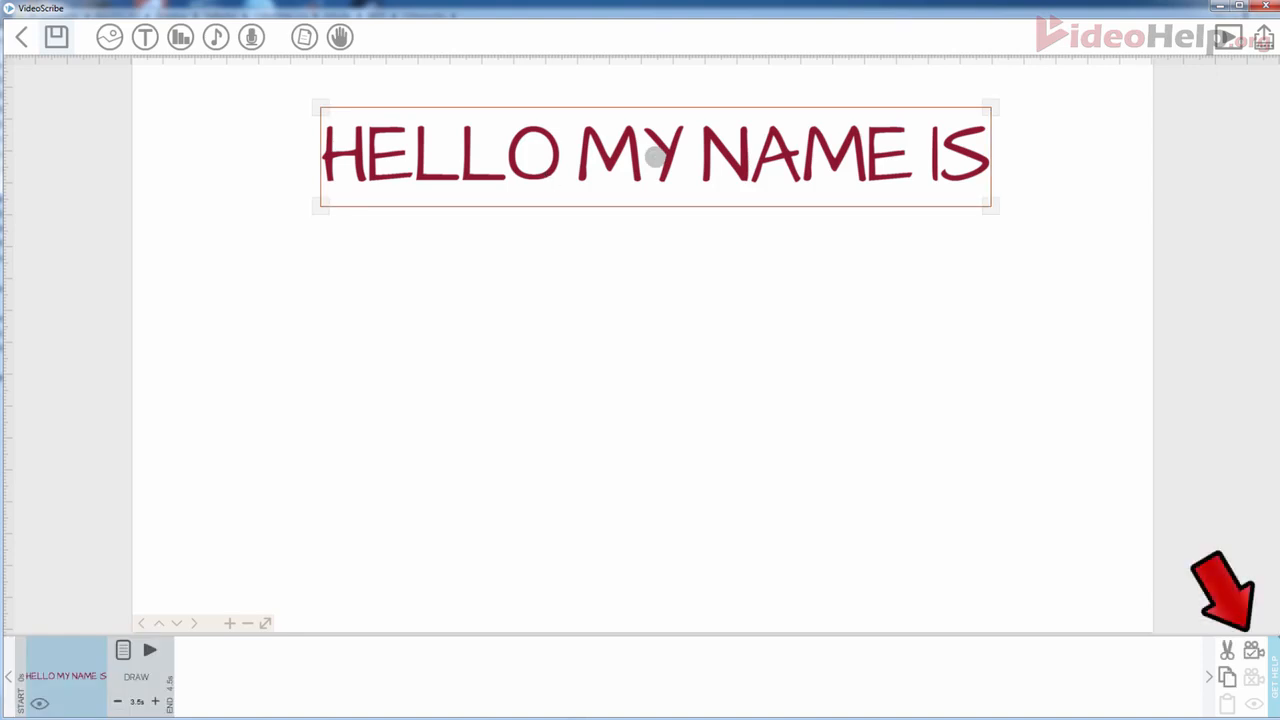
pyautogui.click(1253, 652)
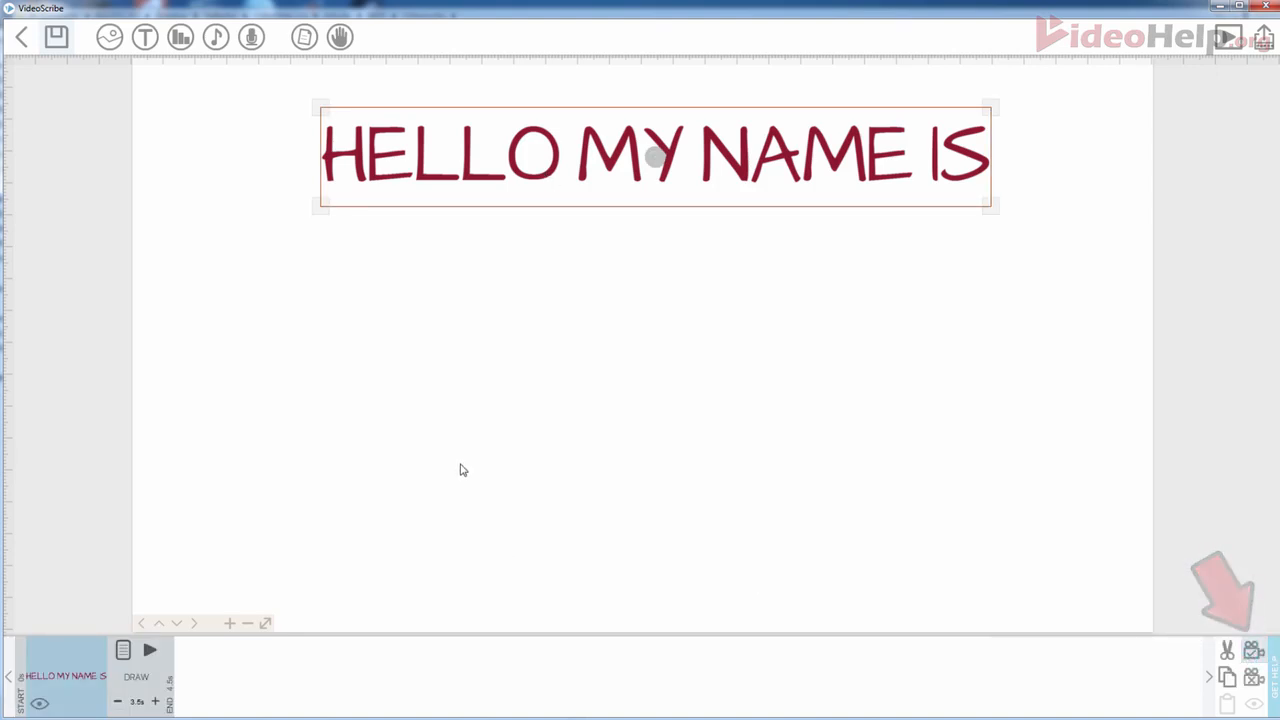
# - Preview the heading being drawn and turn off Zoom at end
pyautogui.click(149, 650)
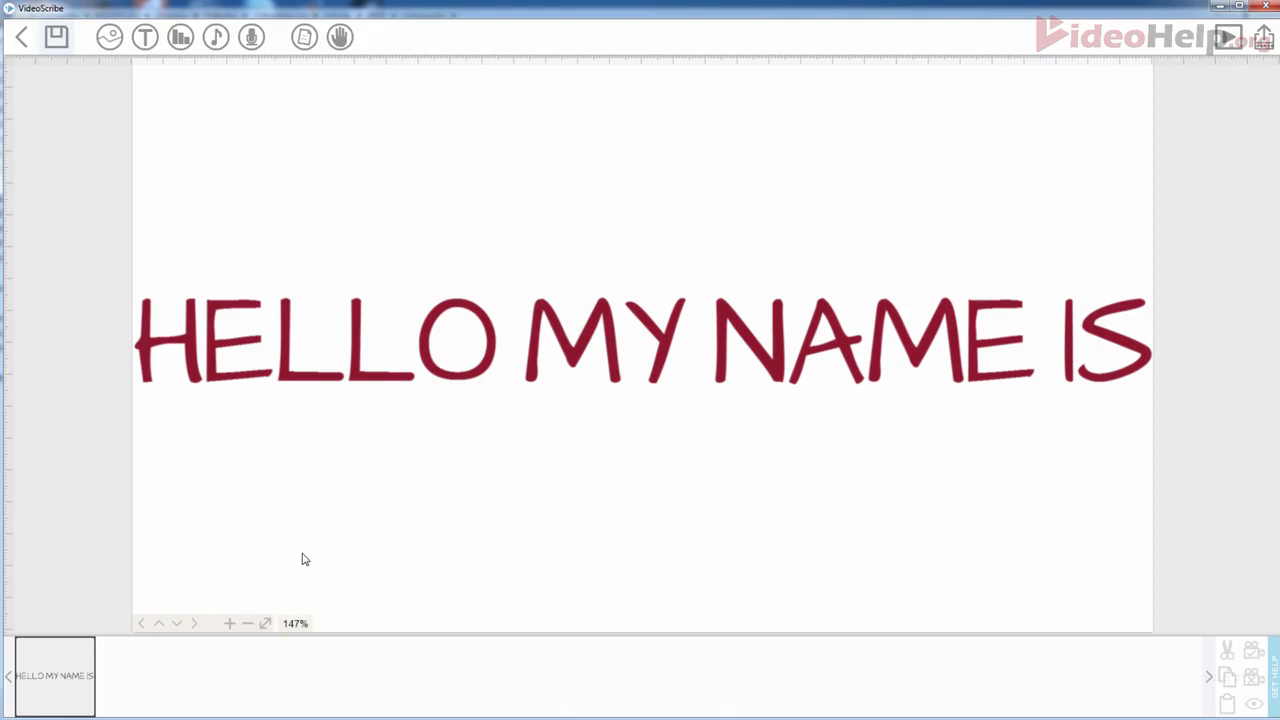
pyautogui.click(509, 371)
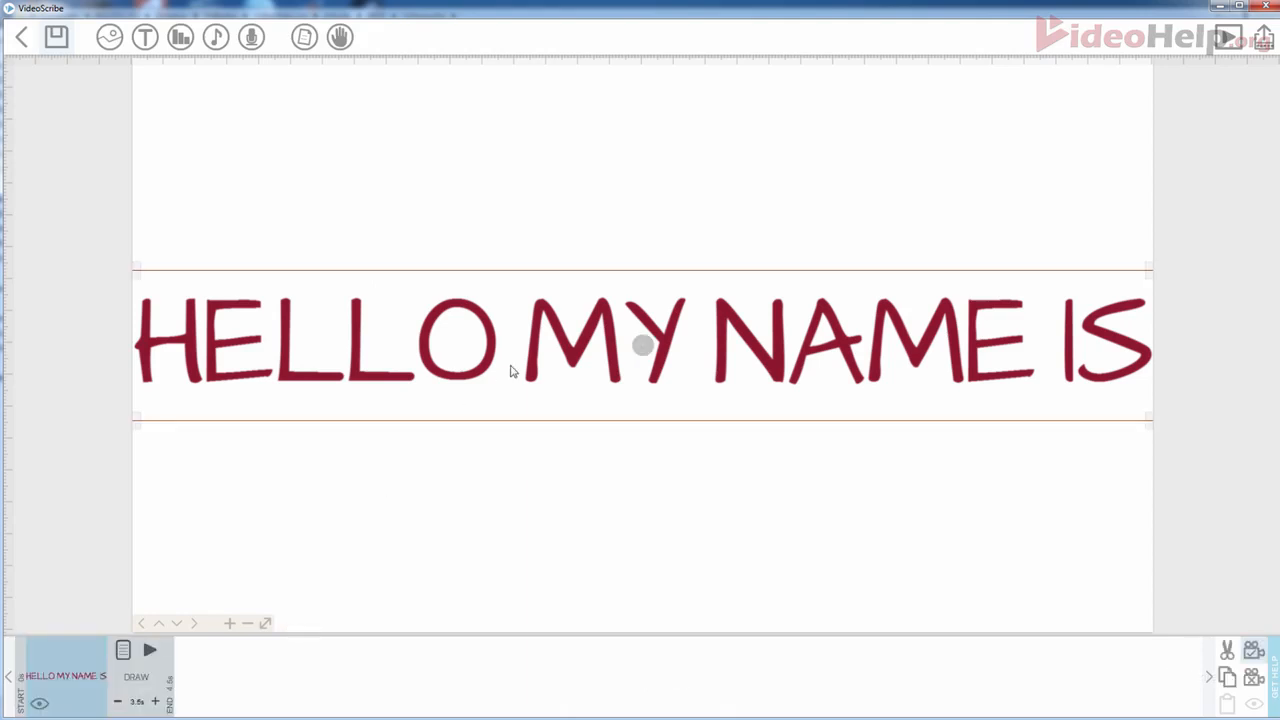
pyautogui.click(149, 650)
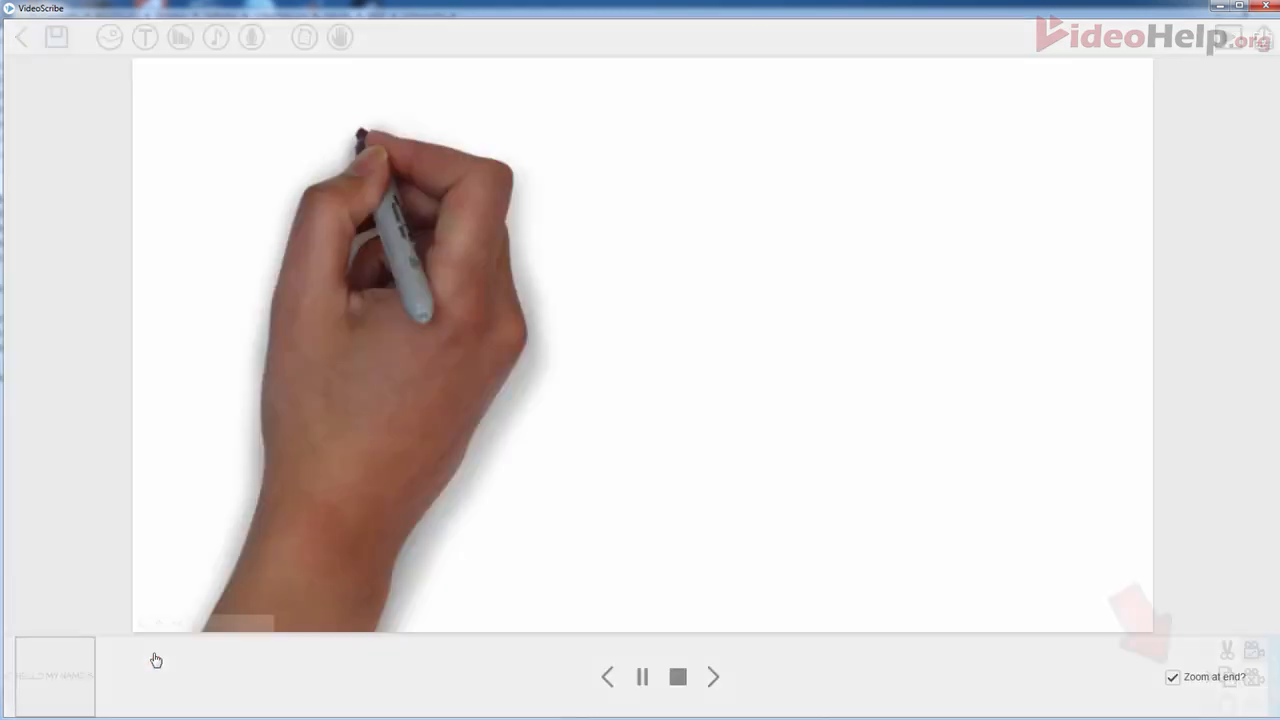
pyautogui.click(1172, 677)
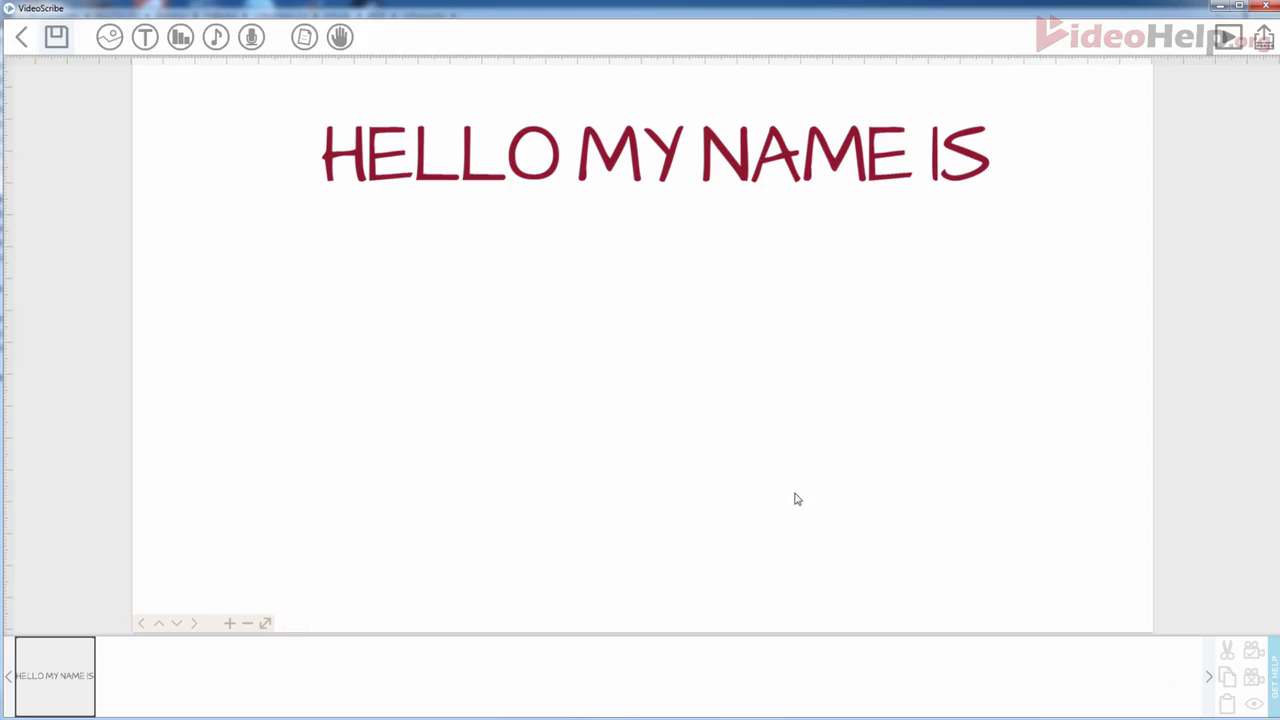
# - Change the heading's draw duration from 3.5 to exactly 2 seconds
pyautogui.click(464, 165)
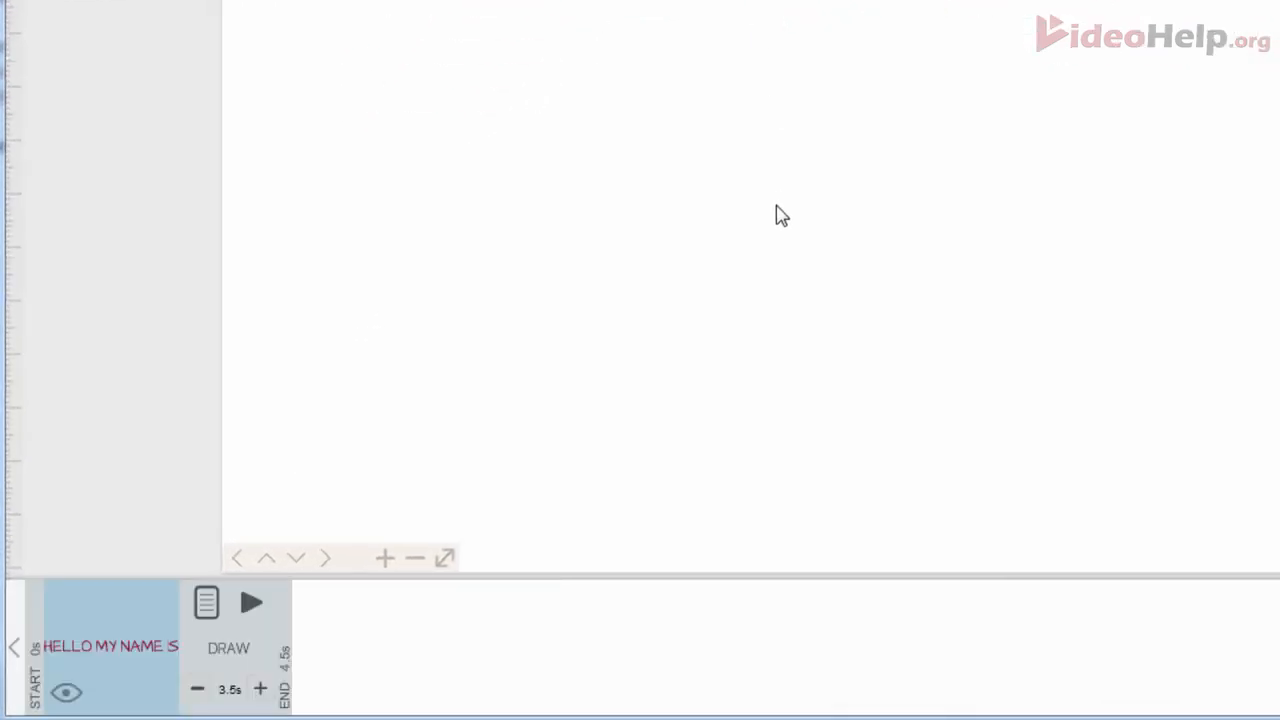
pyautogui.click(260, 689)
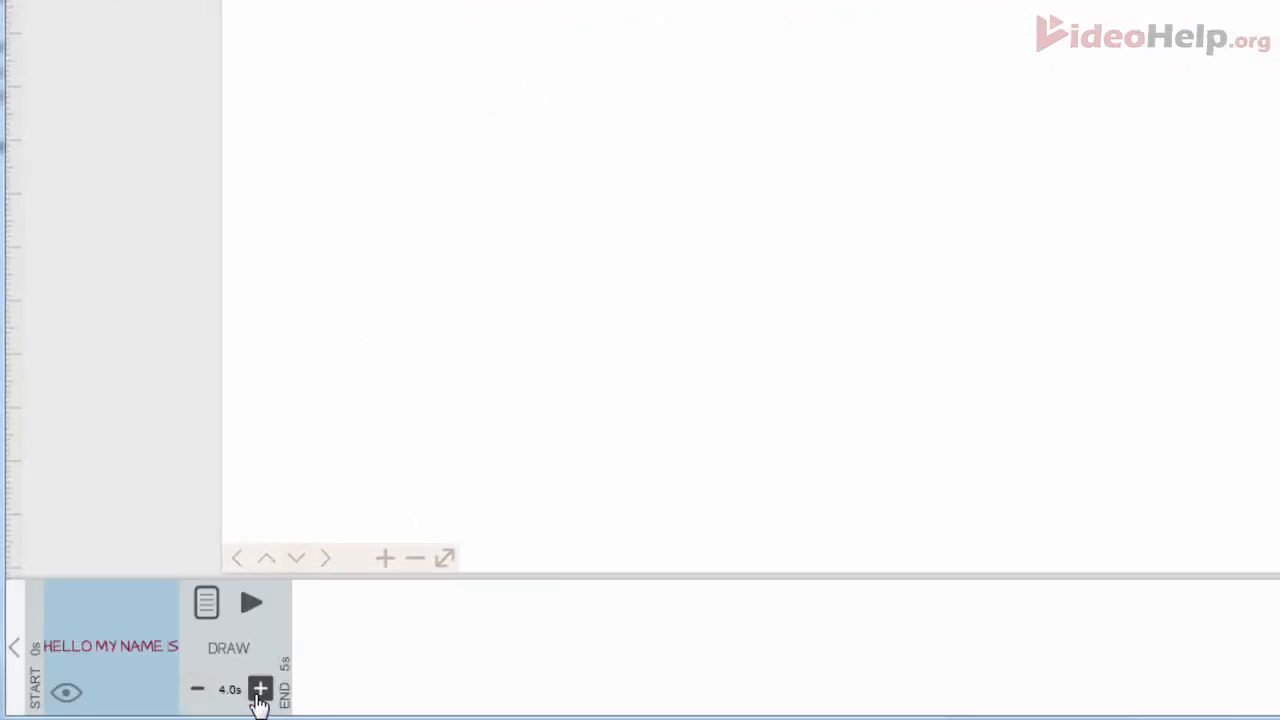
pyautogui.click(199, 690)
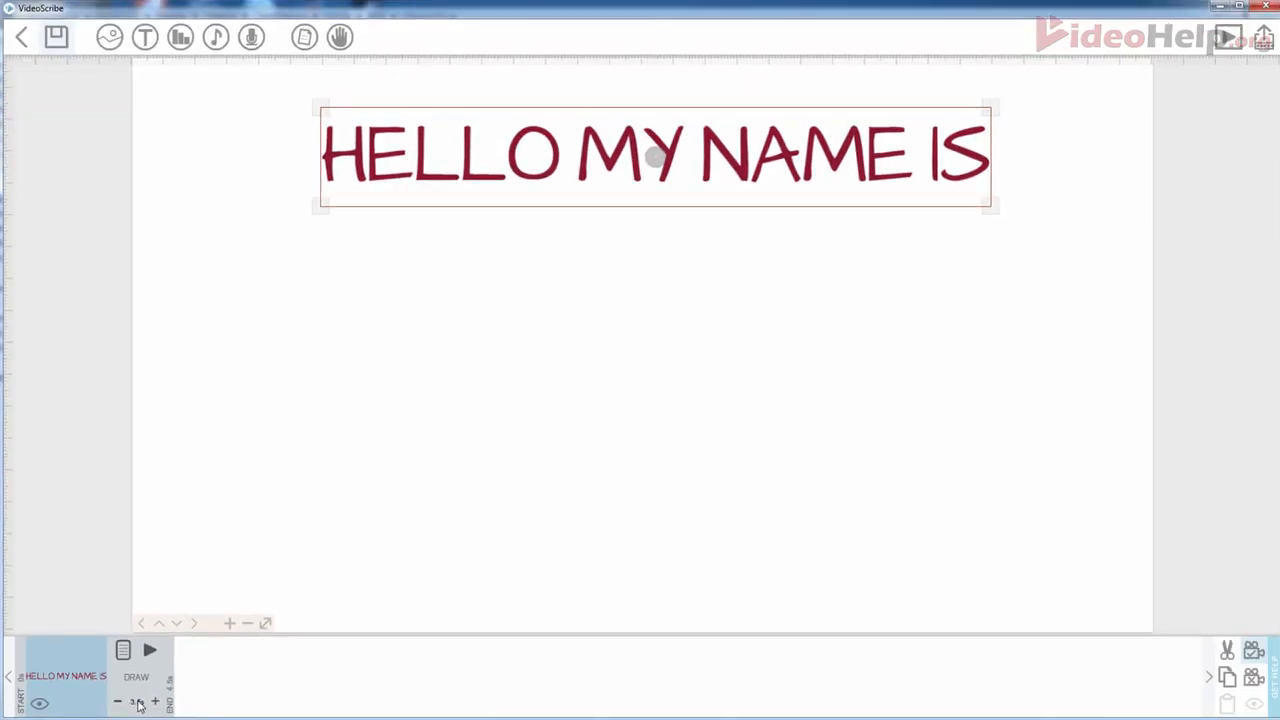
pyautogui.click(138, 703)
pyautogui.write('2')
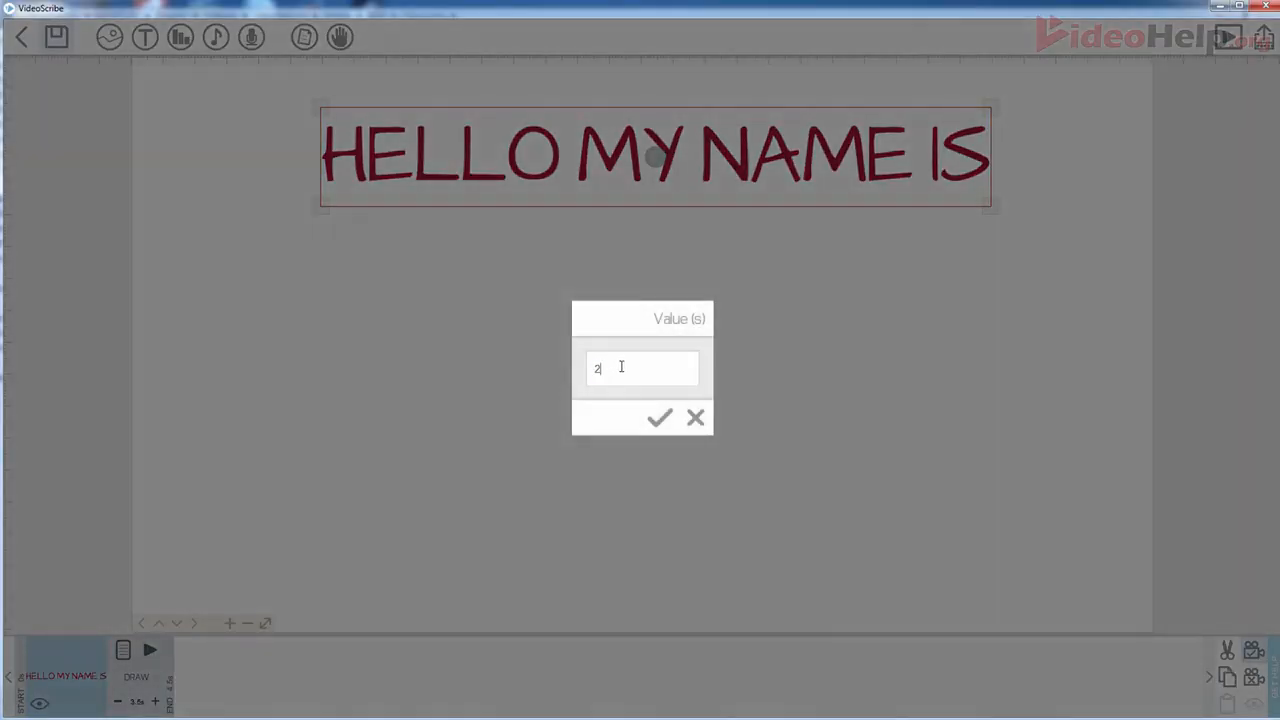
pyautogui.click(659, 418)
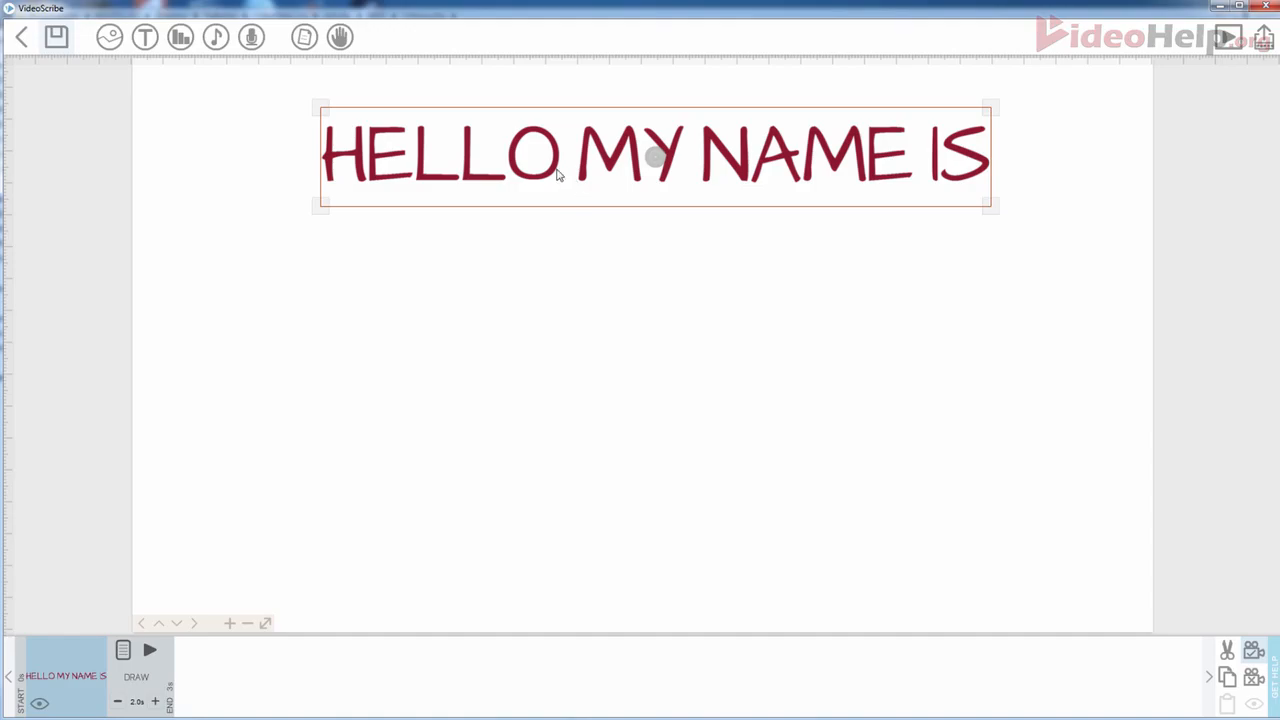
pyautogui.doubleClick(552, 173)
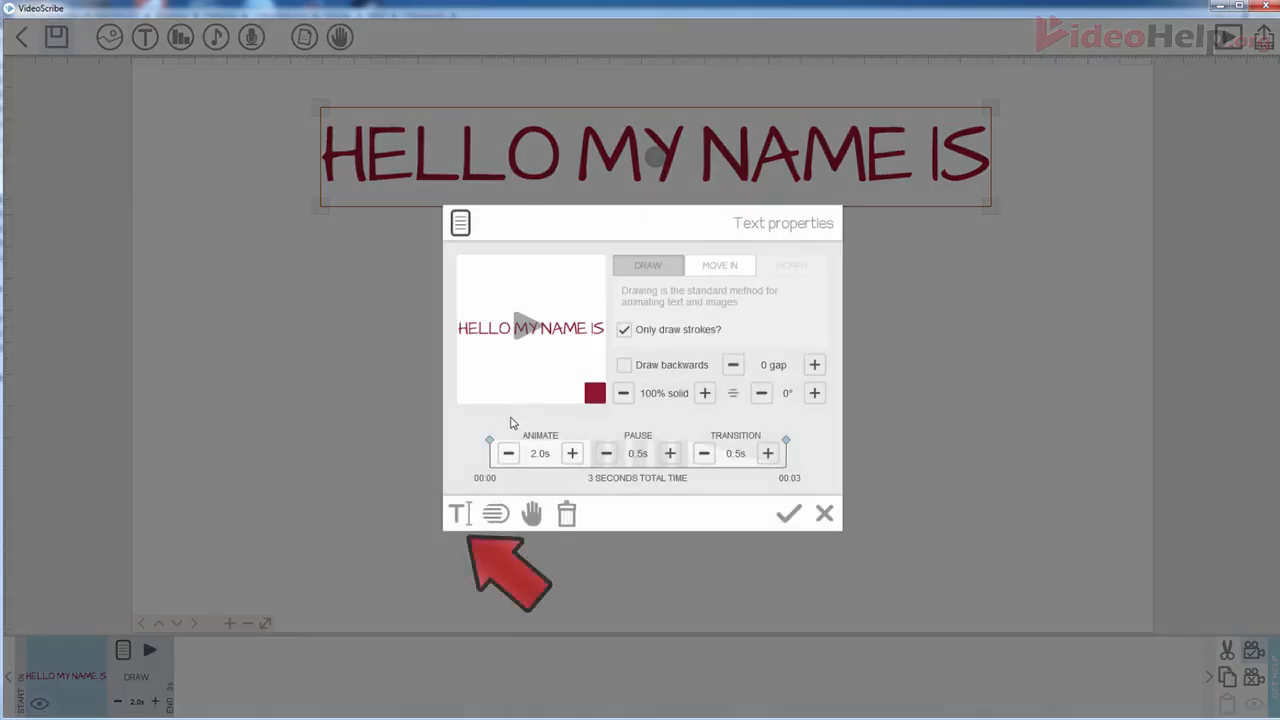
pyautogui.click(459, 515)
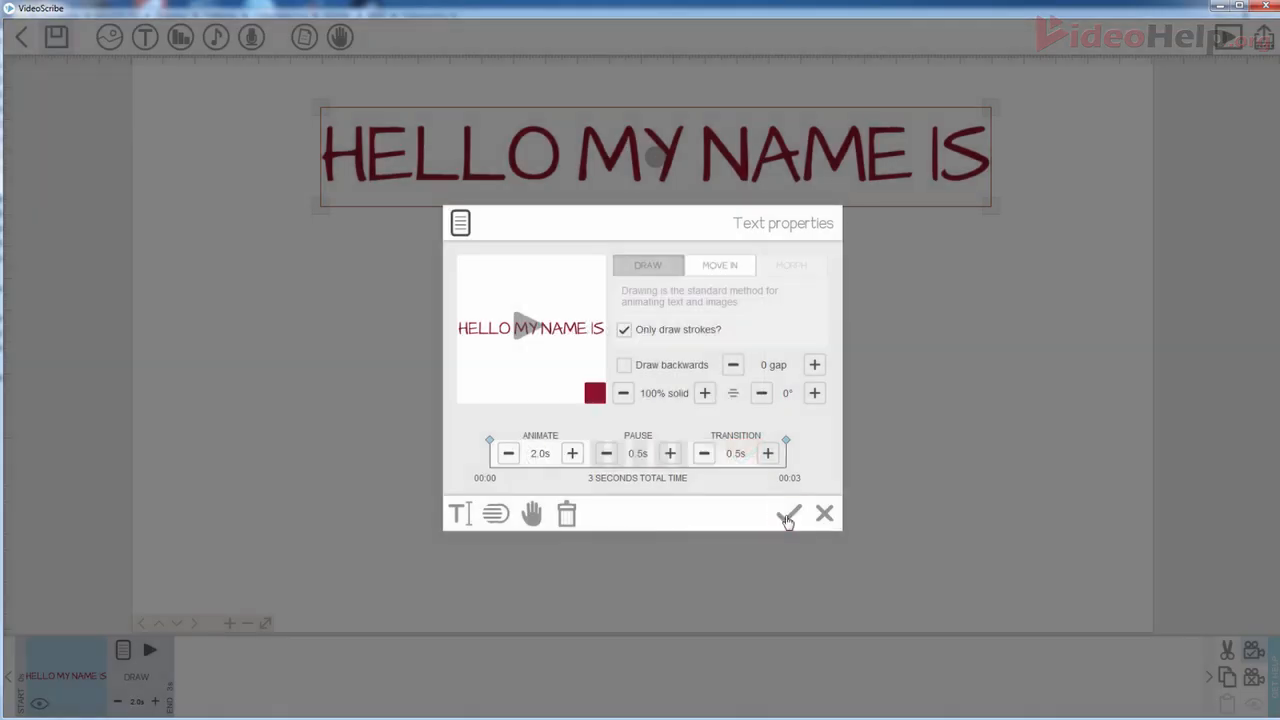
pyautogui.click(788, 514)
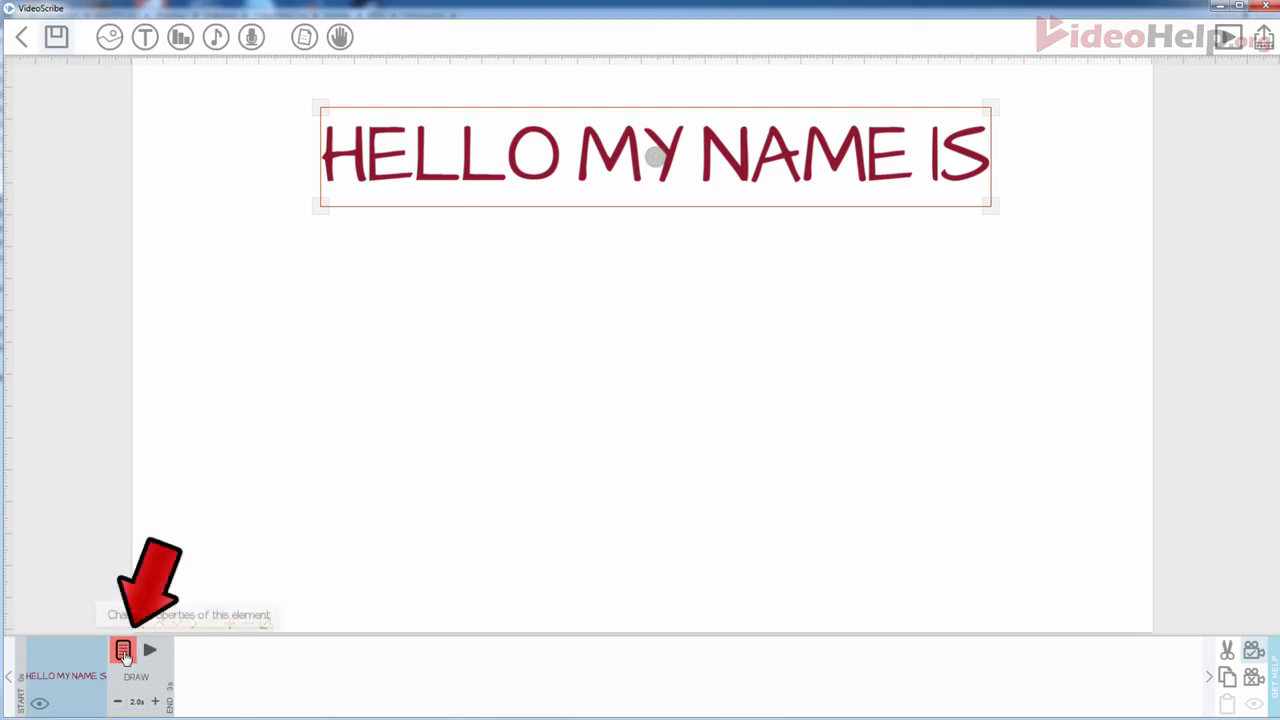
pyautogui.click(123, 652)
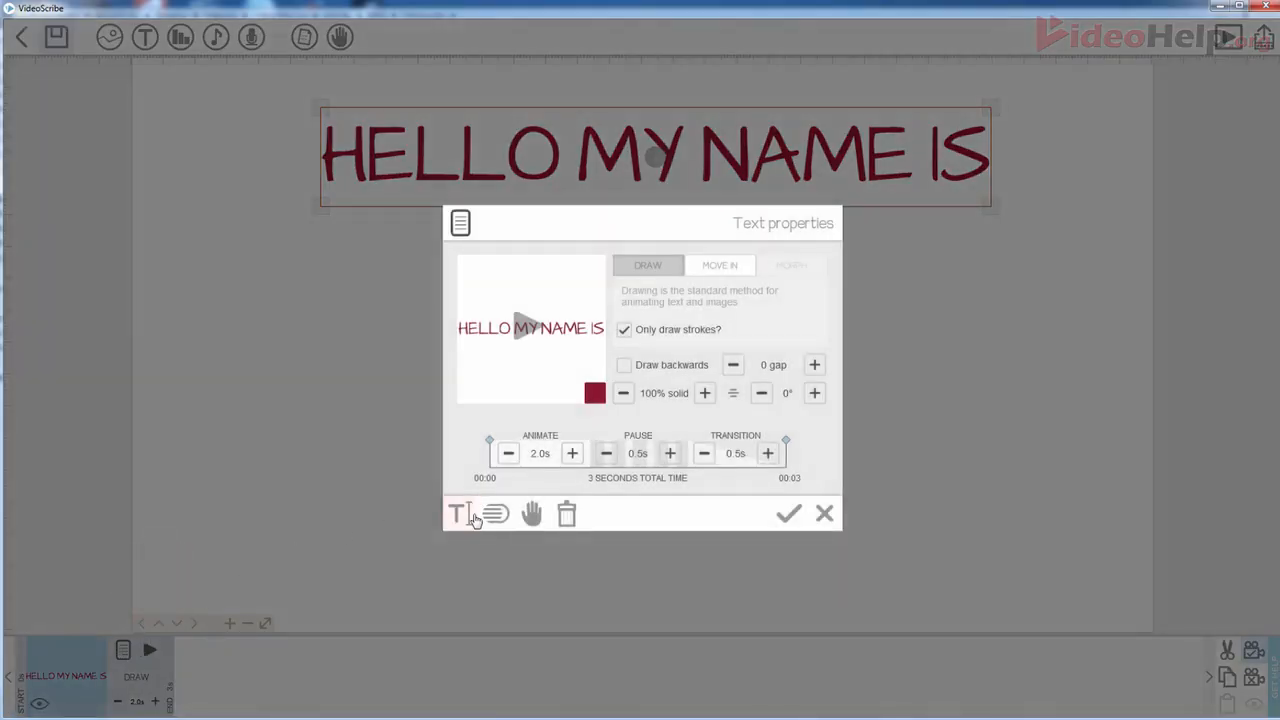
pyautogui.click(460, 516)
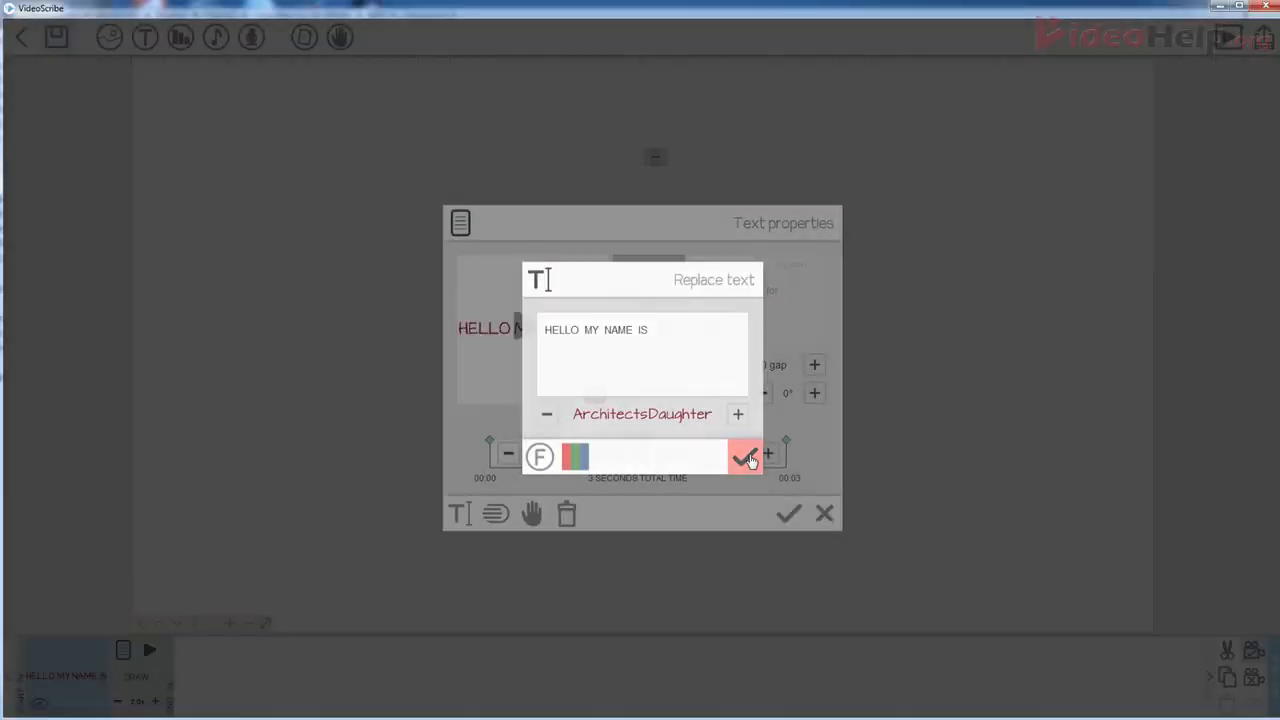
pyautogui.click(744, 457)
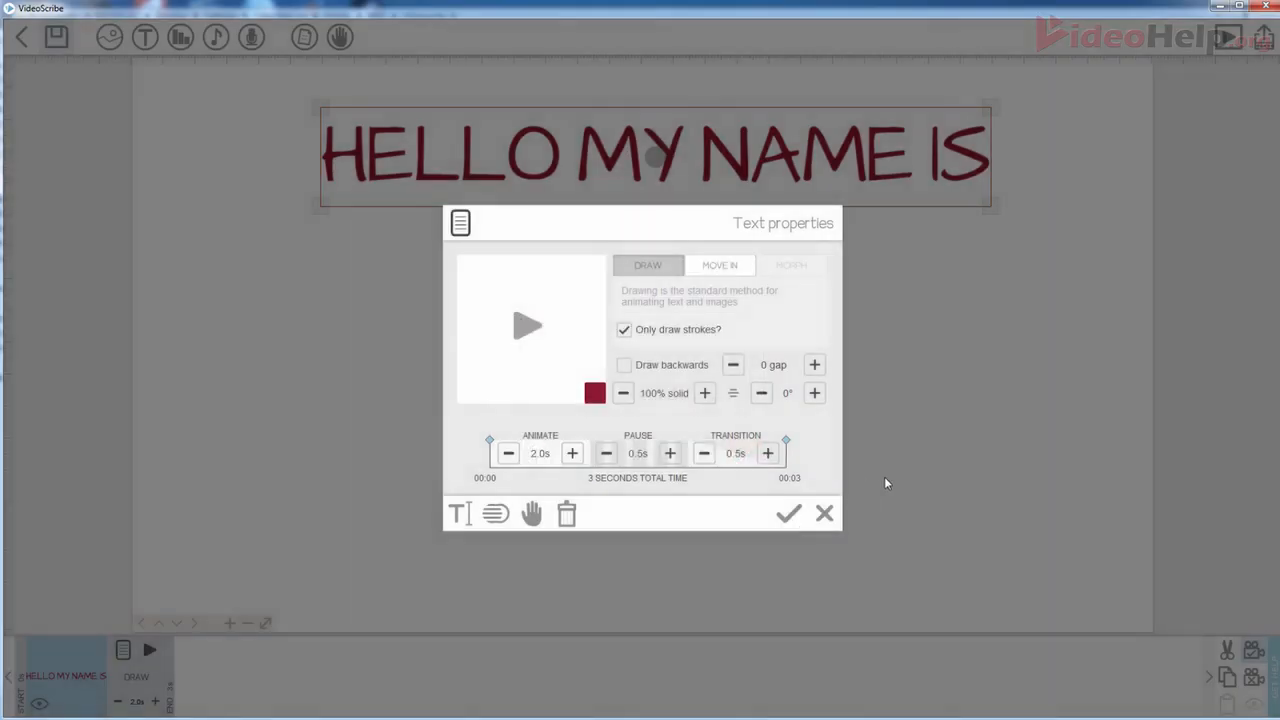
pyautogui.click(825, 516)
pyautogui.click(656, 382)
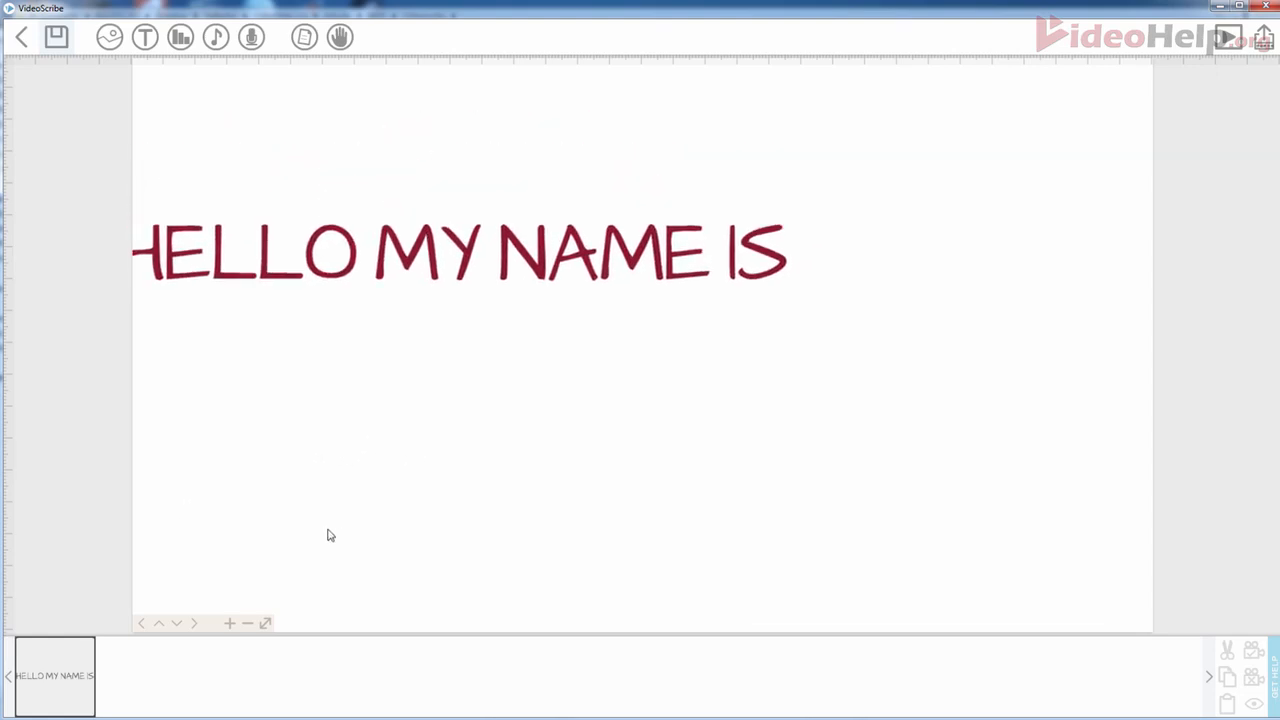
# - Jump the canvas to the heading's camera position and deselect it
pyautogui.doubleClick(62, 676)
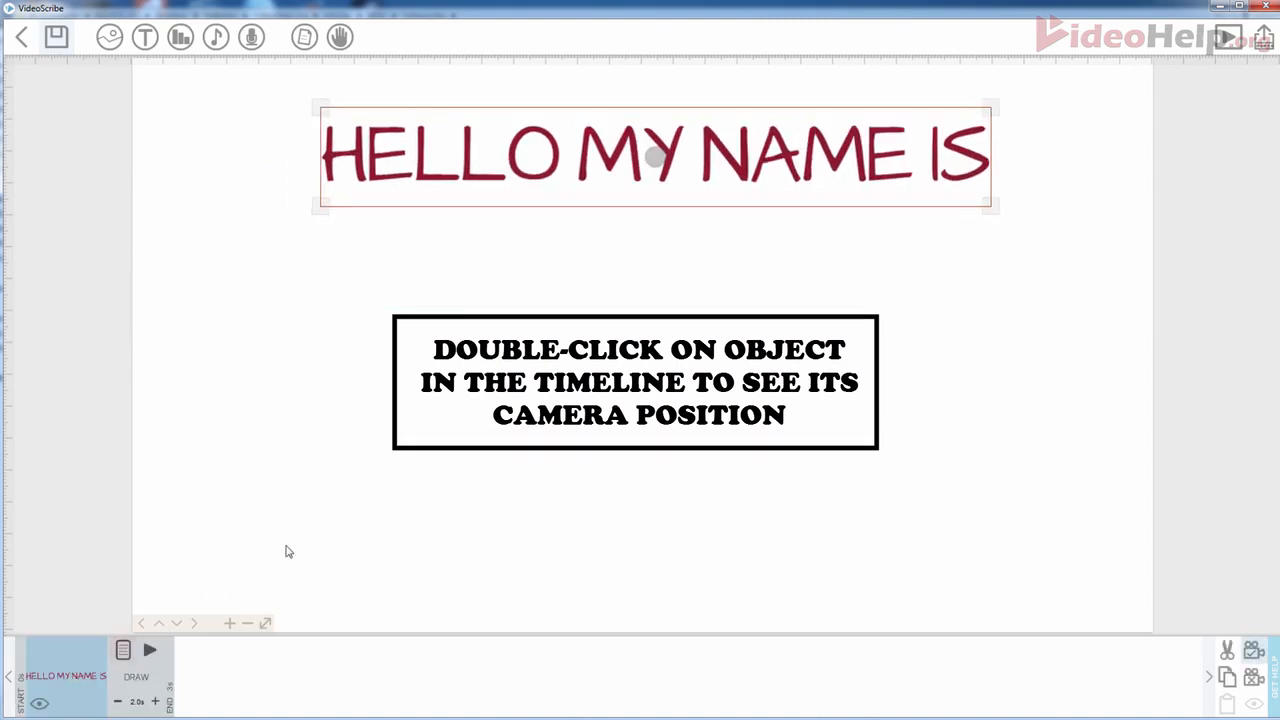
pyautogui.click(445, 463)
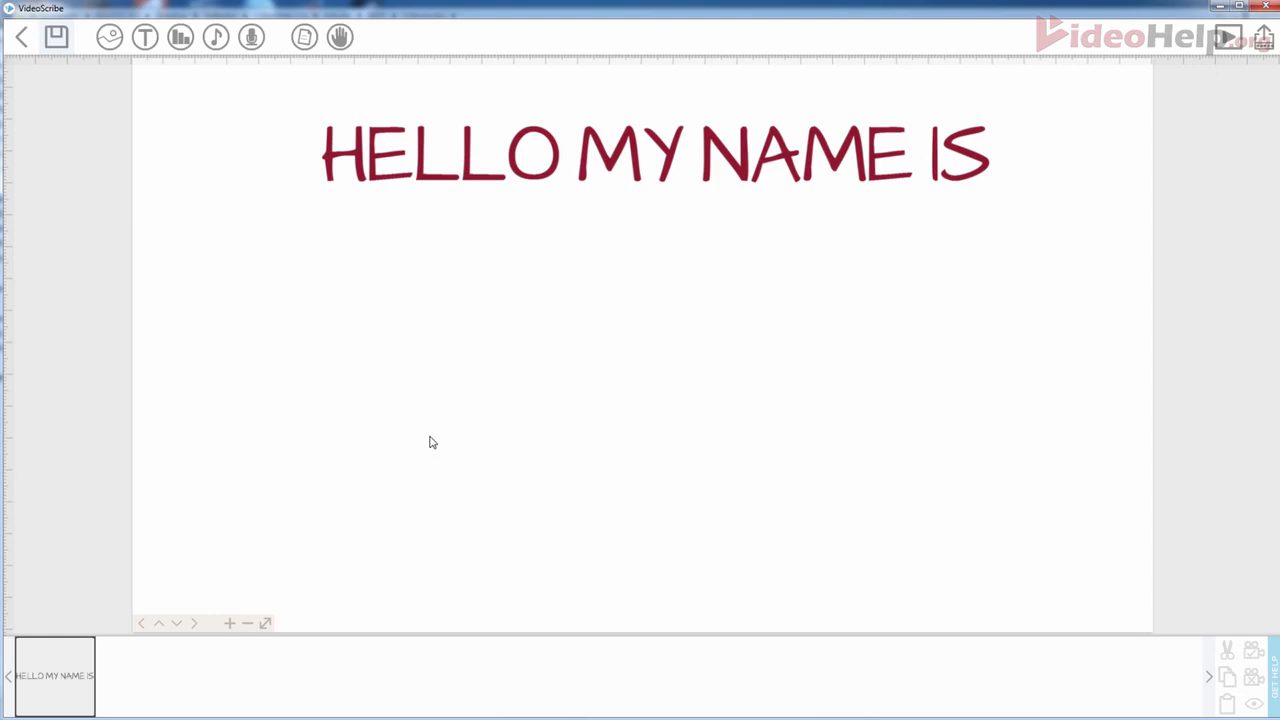
# - Add INIGO MONTOYA in Showcard Gothic, enlarged and positioned beneath the red heading
pyautogui.click(145, 37)
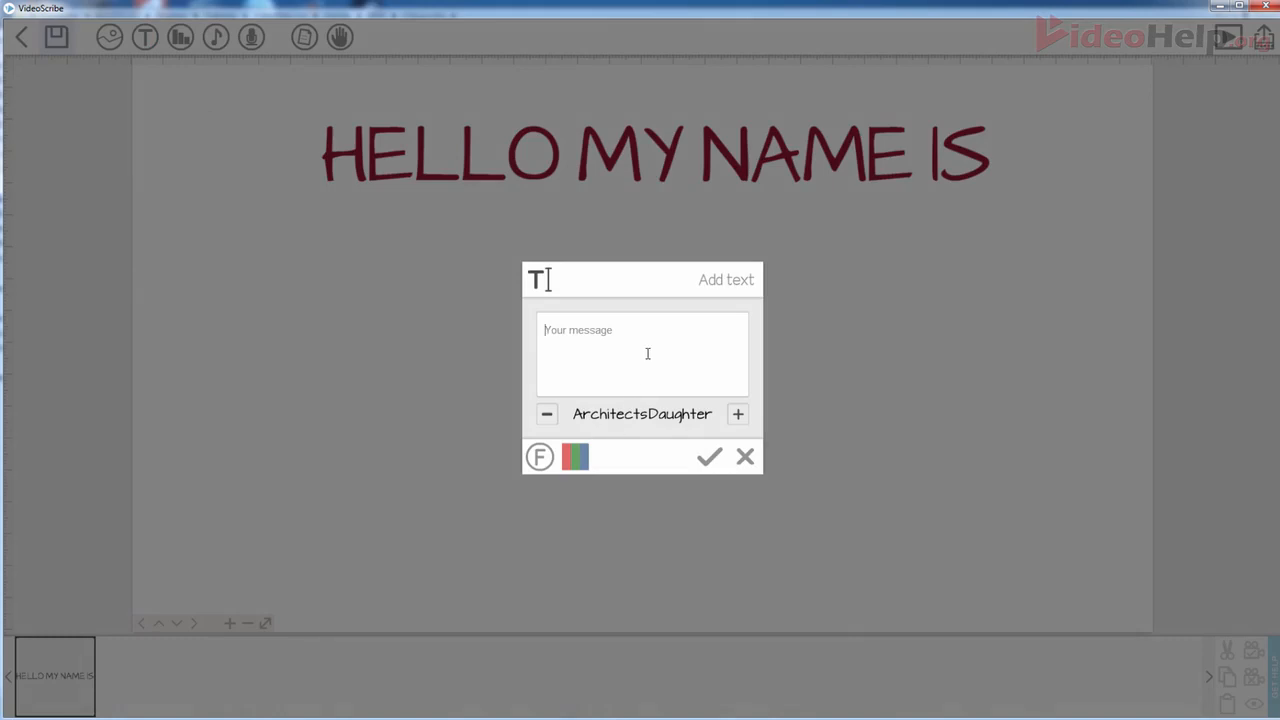
pyautogui.write('INIGO MONTOYA')
pyautogui.click(547, 415)
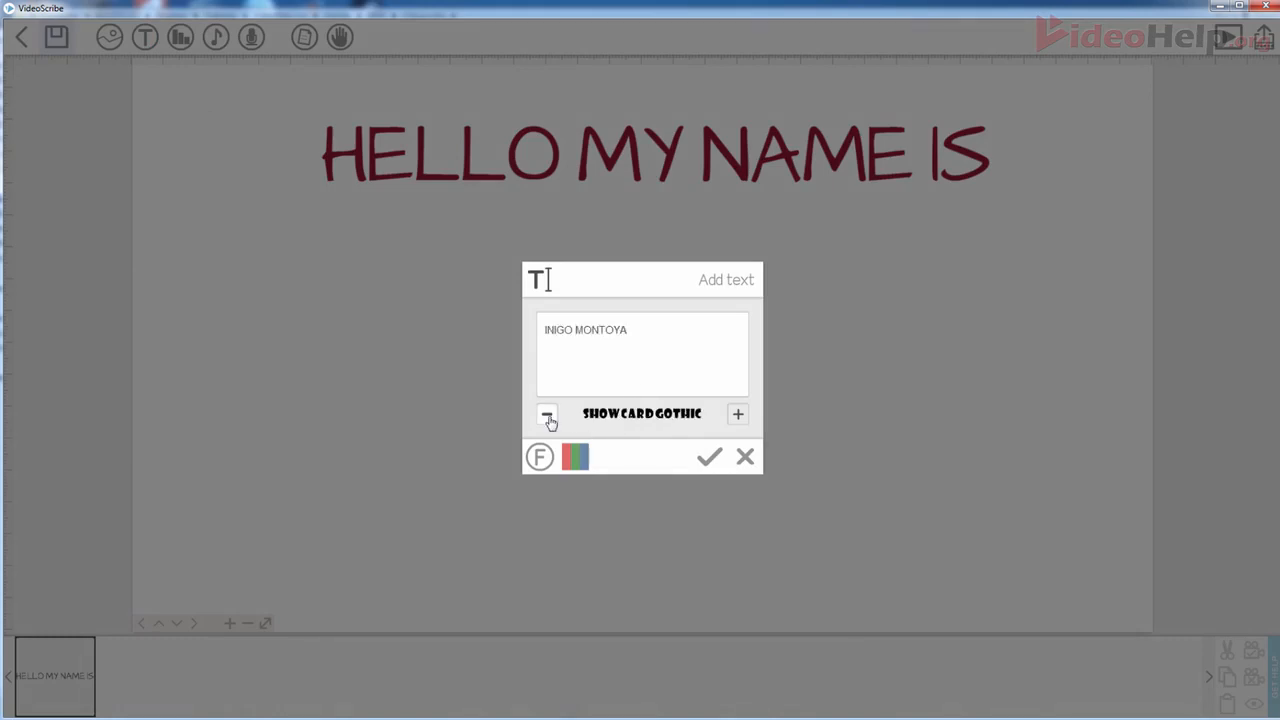
pyautogui.click(709, 457)
pyautogui.moveTo(886, 372)
pyautogui.mouseDown()
pyautogui.moveTo(877, 332)
pyautogui.moveTo(911, 369)
pyautogui.mouseUp()
pyautogui.click(834, 393)
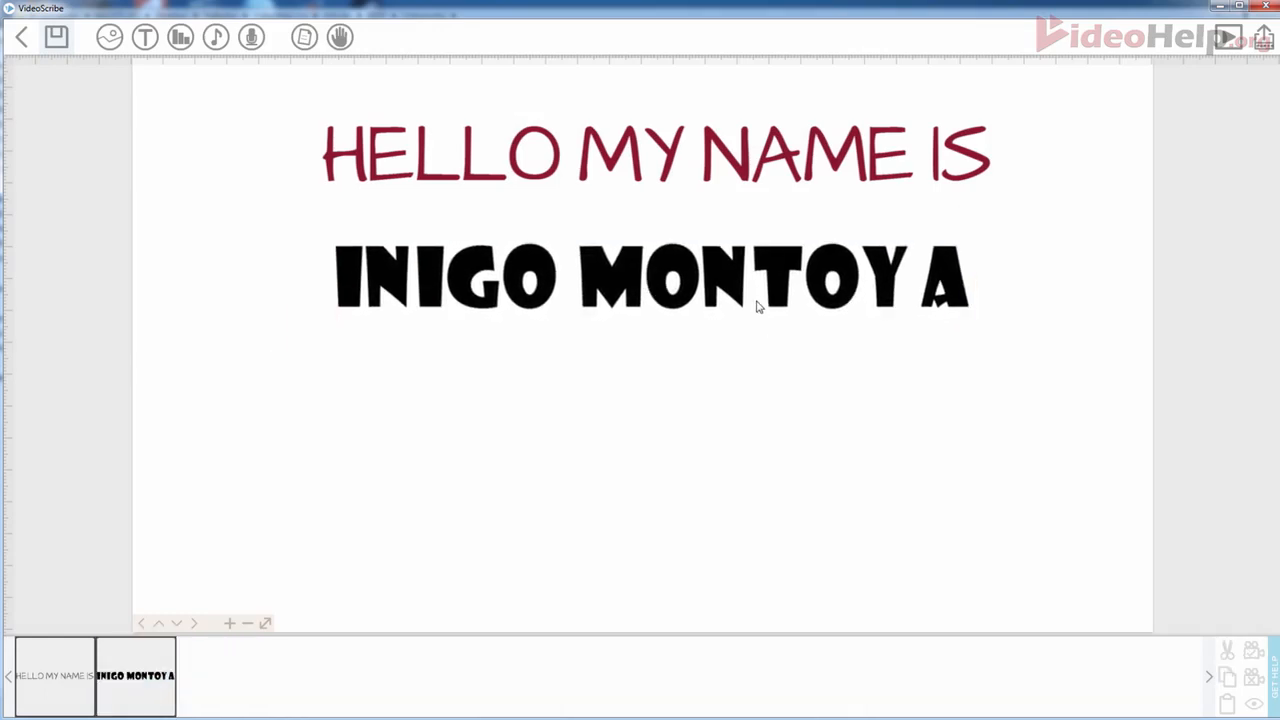
# - Select INIGO MONTOYA in the timeline and set its camera to the current framing
pyautogui.click(738, 165)
pyautogui.moveTo(706, 420); pyautogui.dragTo(671, 388)
pyautogui.click(610, 260)
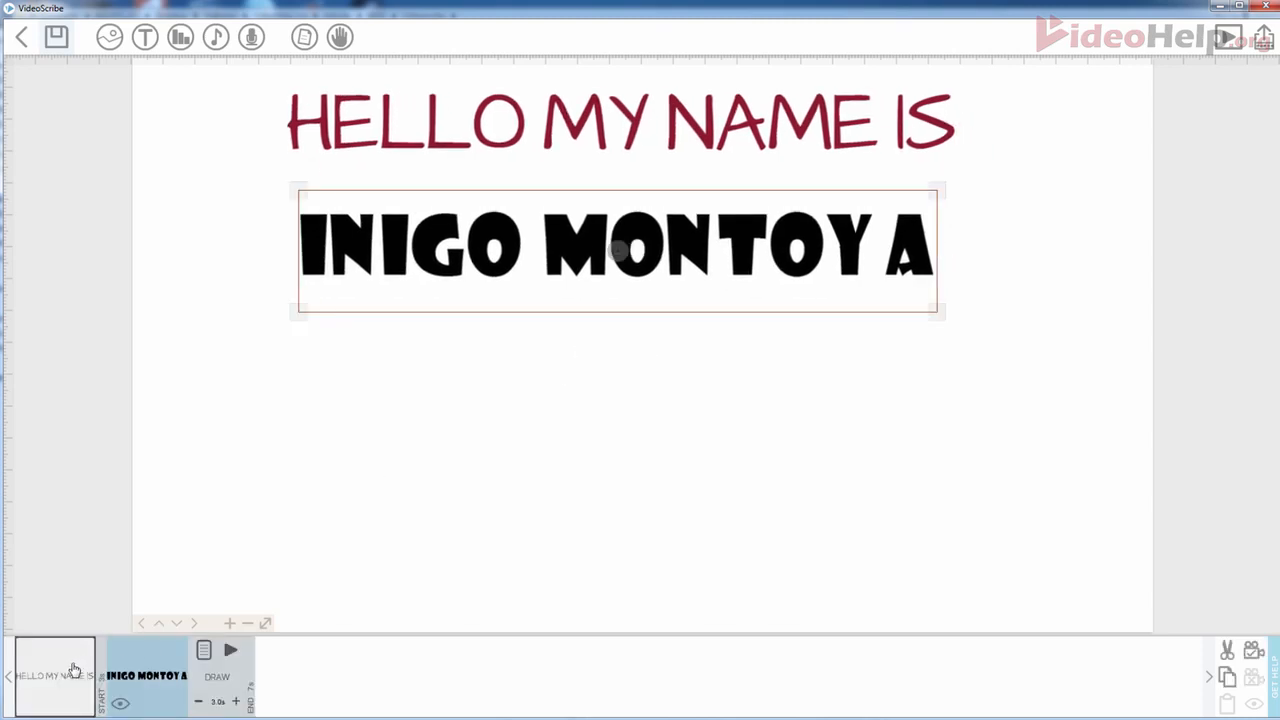
pyautogui.click(68, 678)
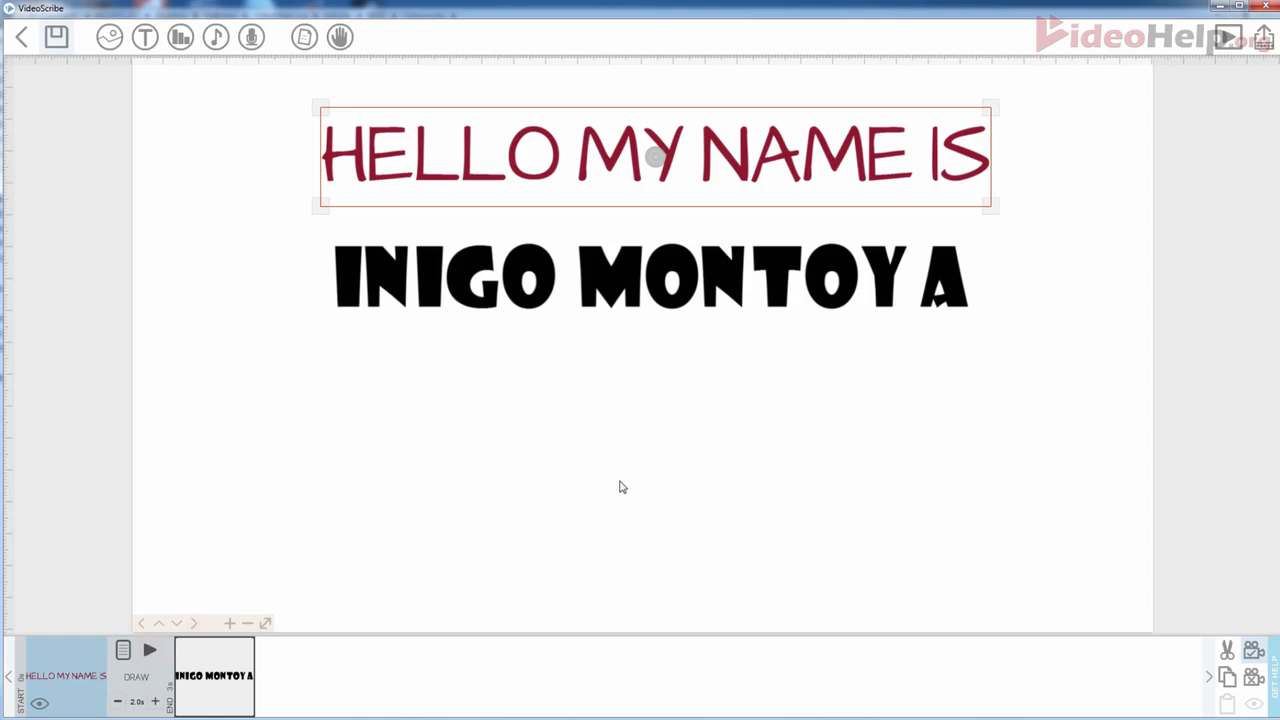
pyautogui.click(220, 694)
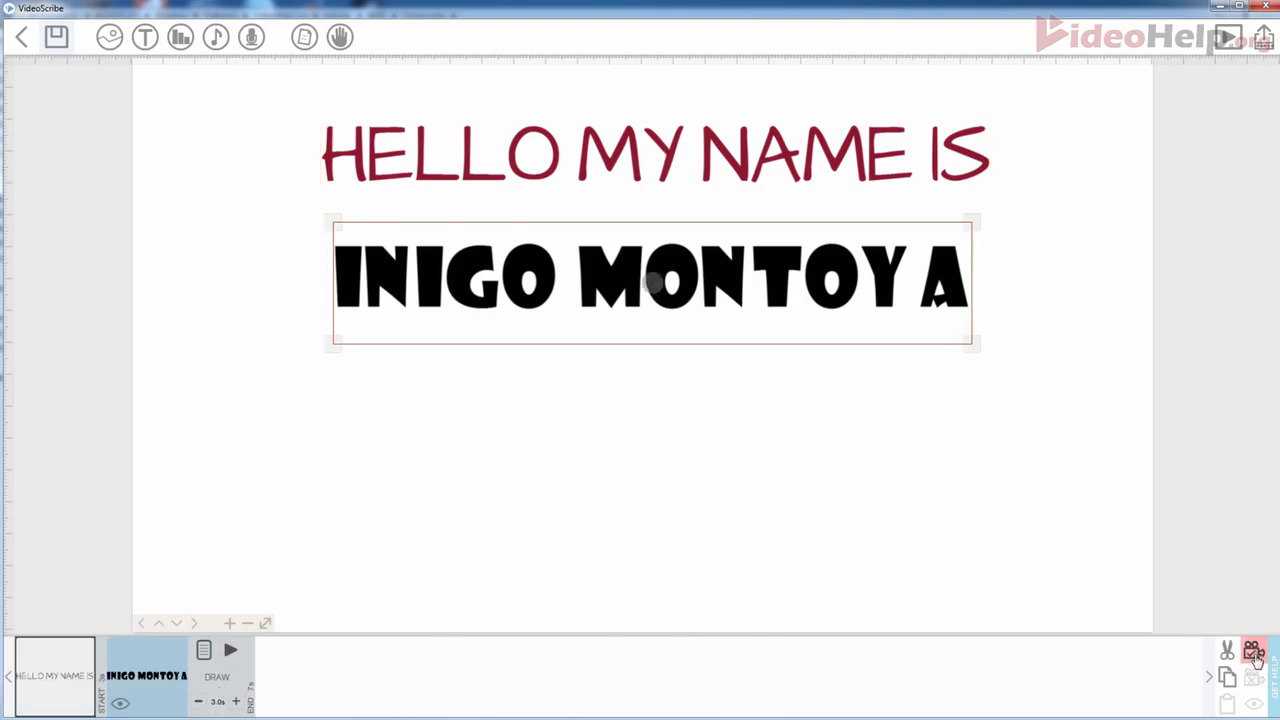
pyautogui.click(1254, 653)
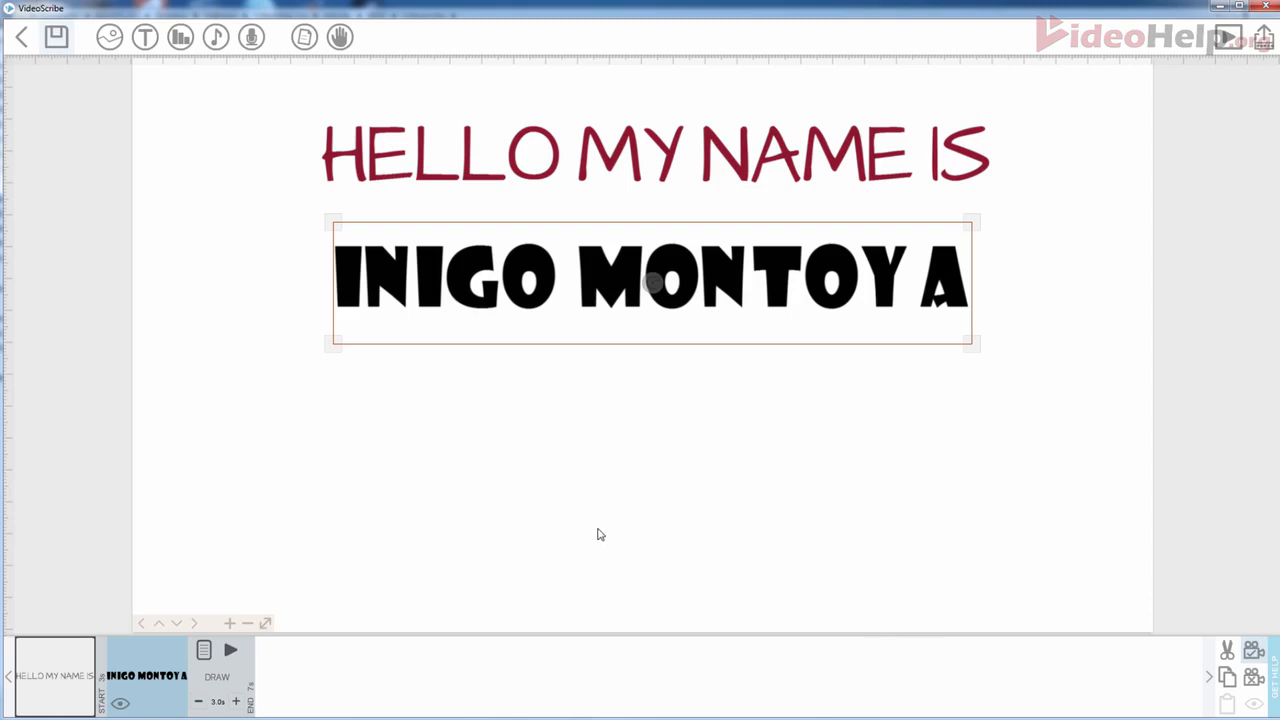
pyautogui.click(600, 535)
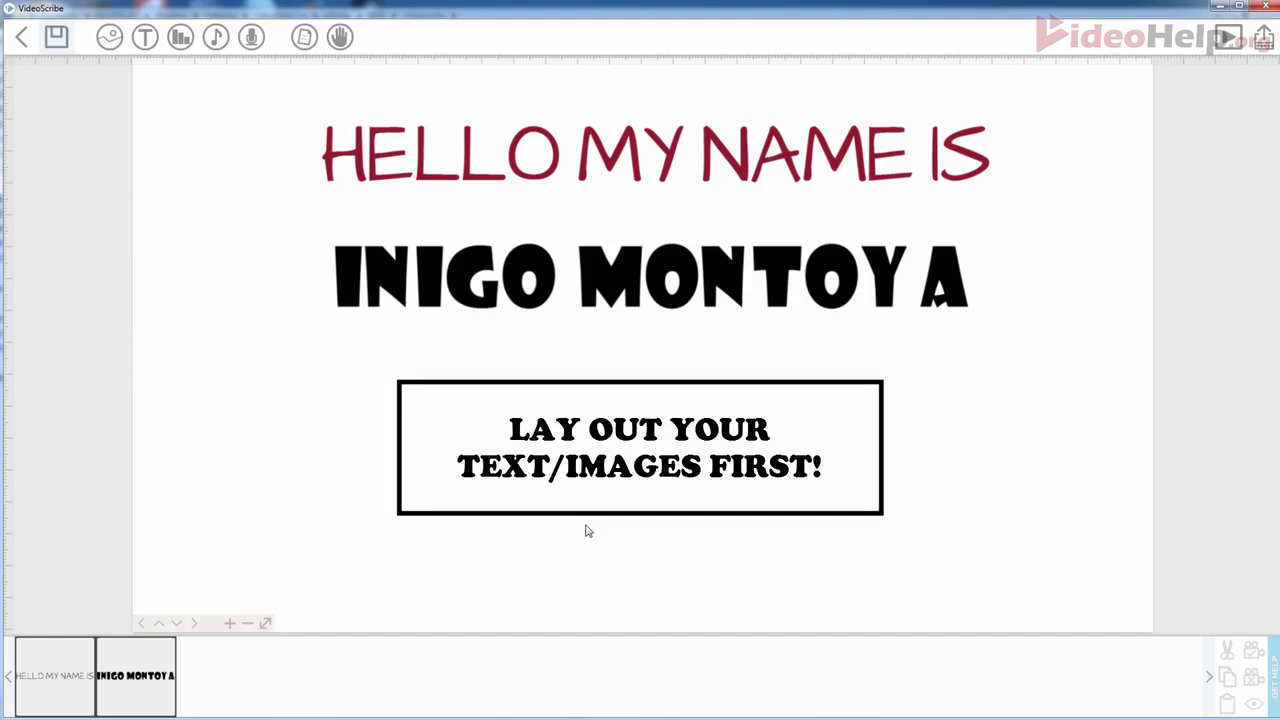
# - Pan the canvas to centre HELLO MY NAME IS and INIGO MONTOYA, then select the heading
pyautogui.moveTo(331, 522); pyautogui.dragTo(305, 533)
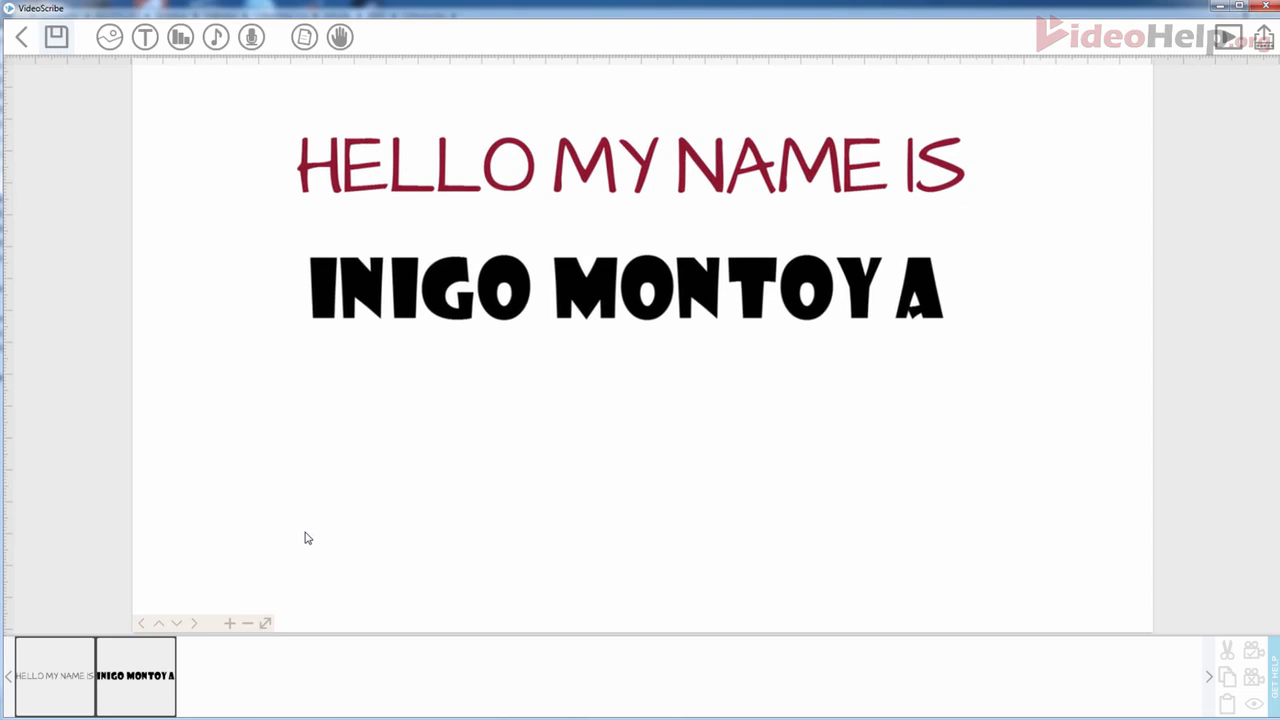
pyautogui.moveTo(412, 486); pyautogui.dragTo(374, 429)
pyautogui.moveTo(373, 486); pyautogui.dragTo(406, 506)
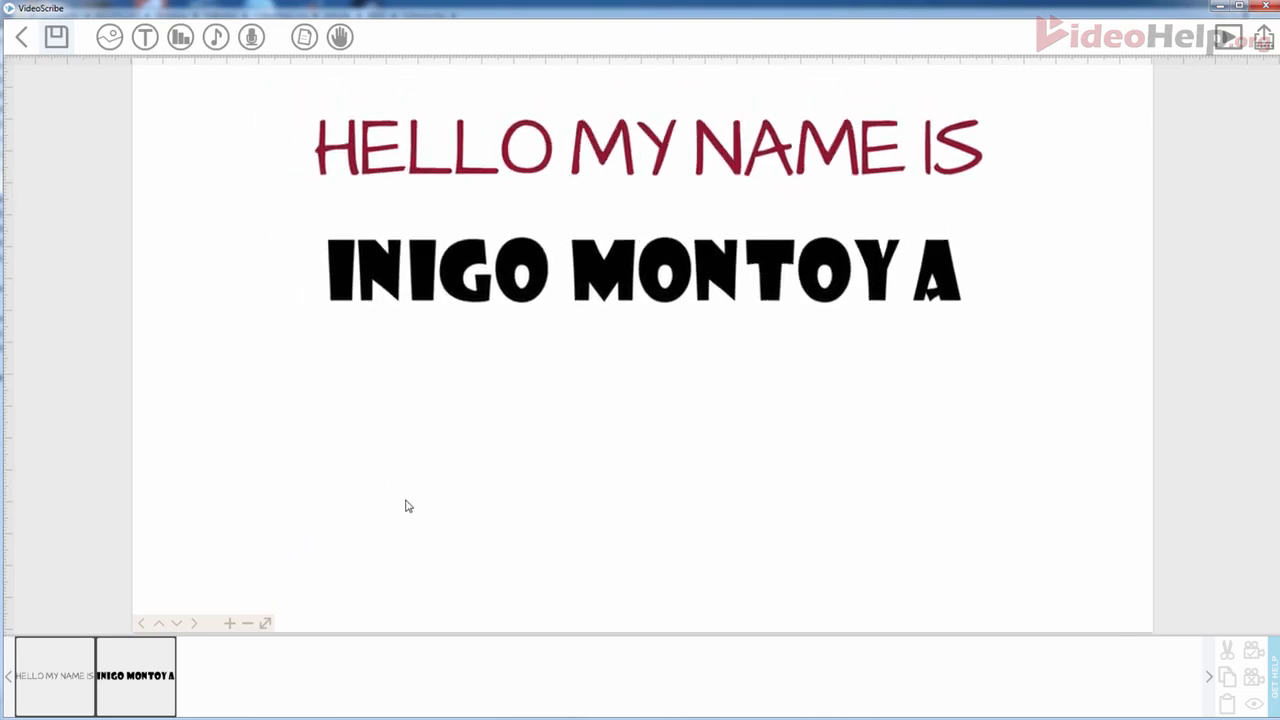
pyautogui.click(578, 175)
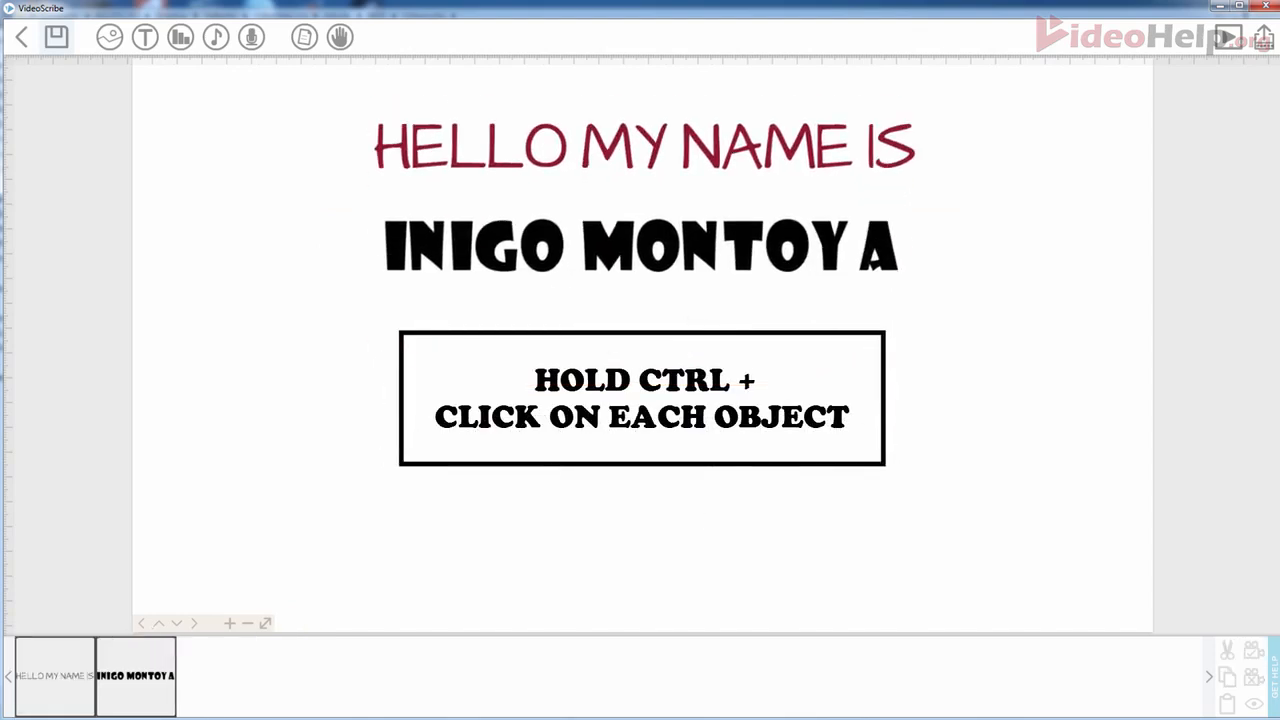
# - Lock the current camera framing for both the heading and INIGO MONTOYA
pyautogui.click(60, 685)
pyautogui.keyDown('ctrl'); pyautogui.click(135, 678); pyautogui.keyUp('ctrl')
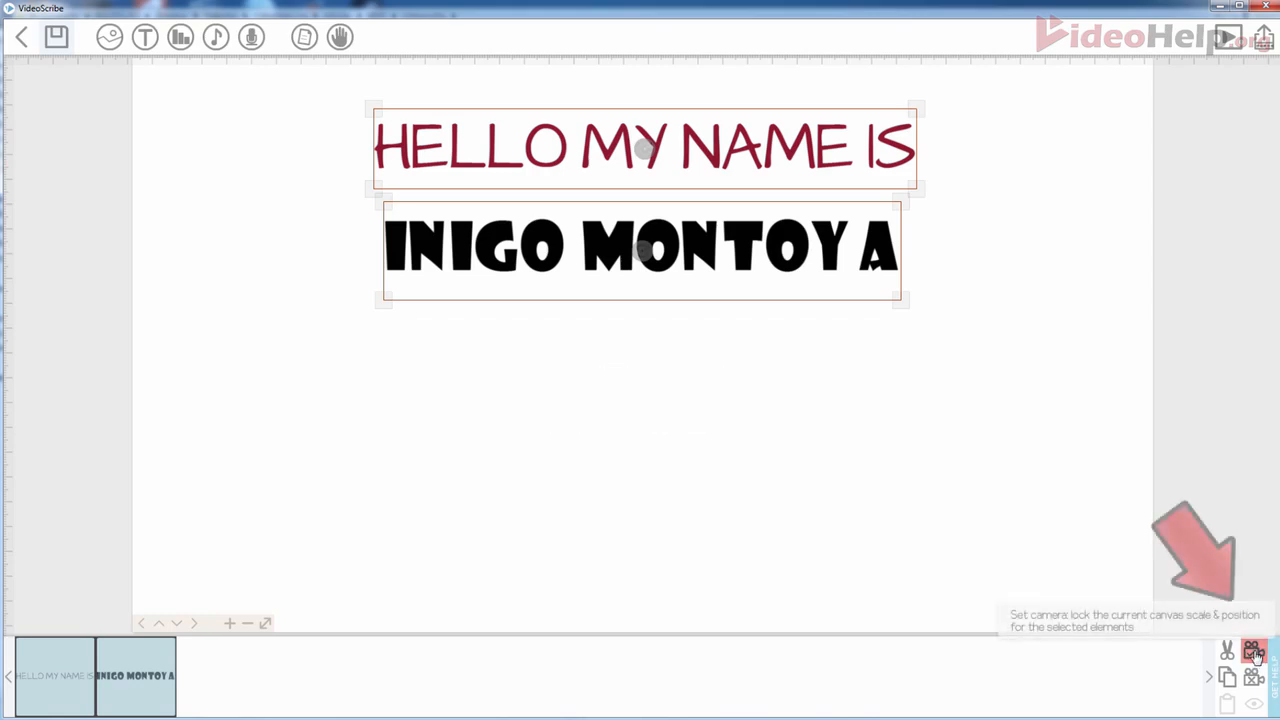
pyautogui.click(1254, 651)
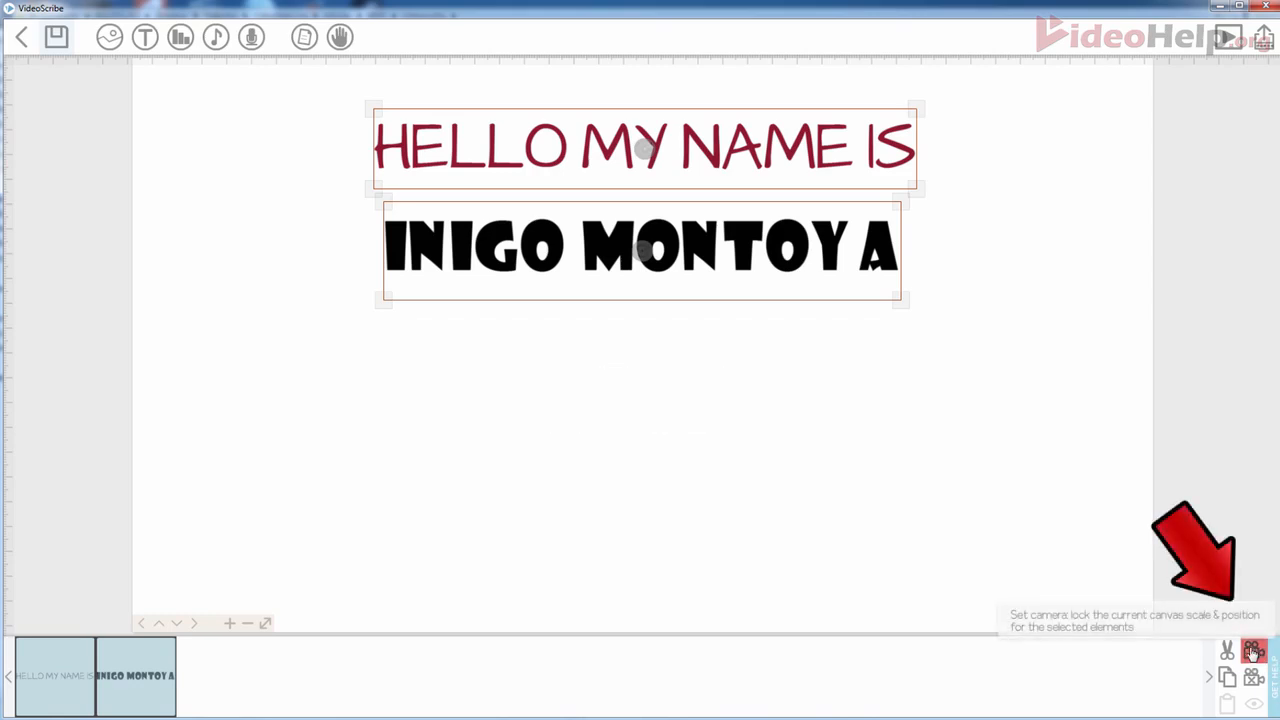
# - Set INIGO MONTOYA's draw duration to 2 seconds
pyautogui.click(597, 454)
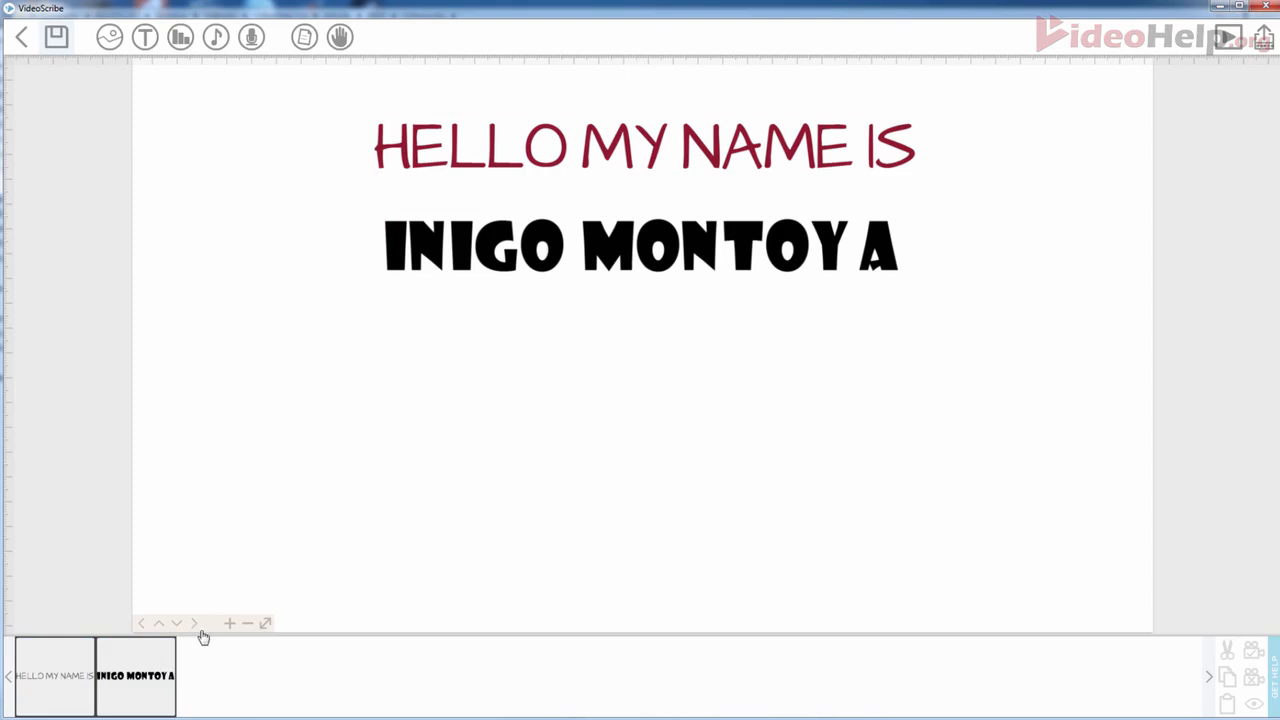
pyautogui.click(135, 689)
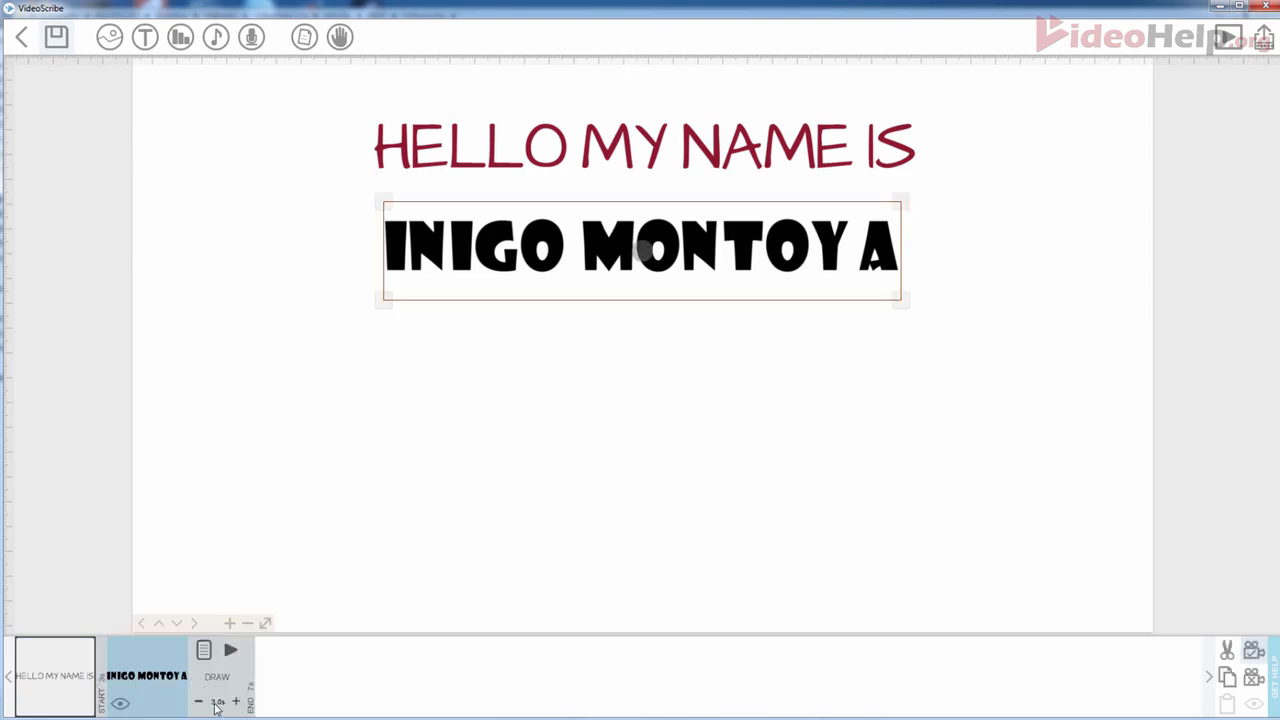
pyautogui.click(250, 695)
pyautogui.write('2')
pyautogui.click(659, 418)
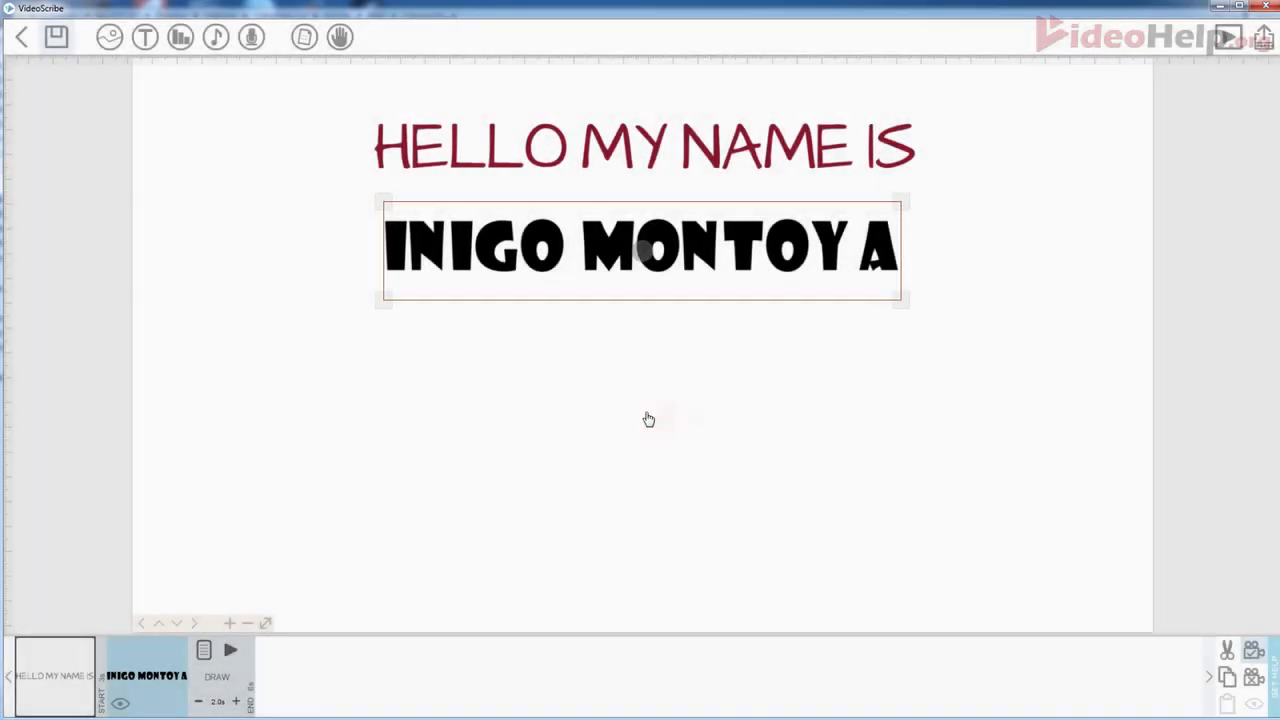
# - Play the preview to watch the hand draw HELLO MY NAME IS
pyautogui.click(1226, 40)
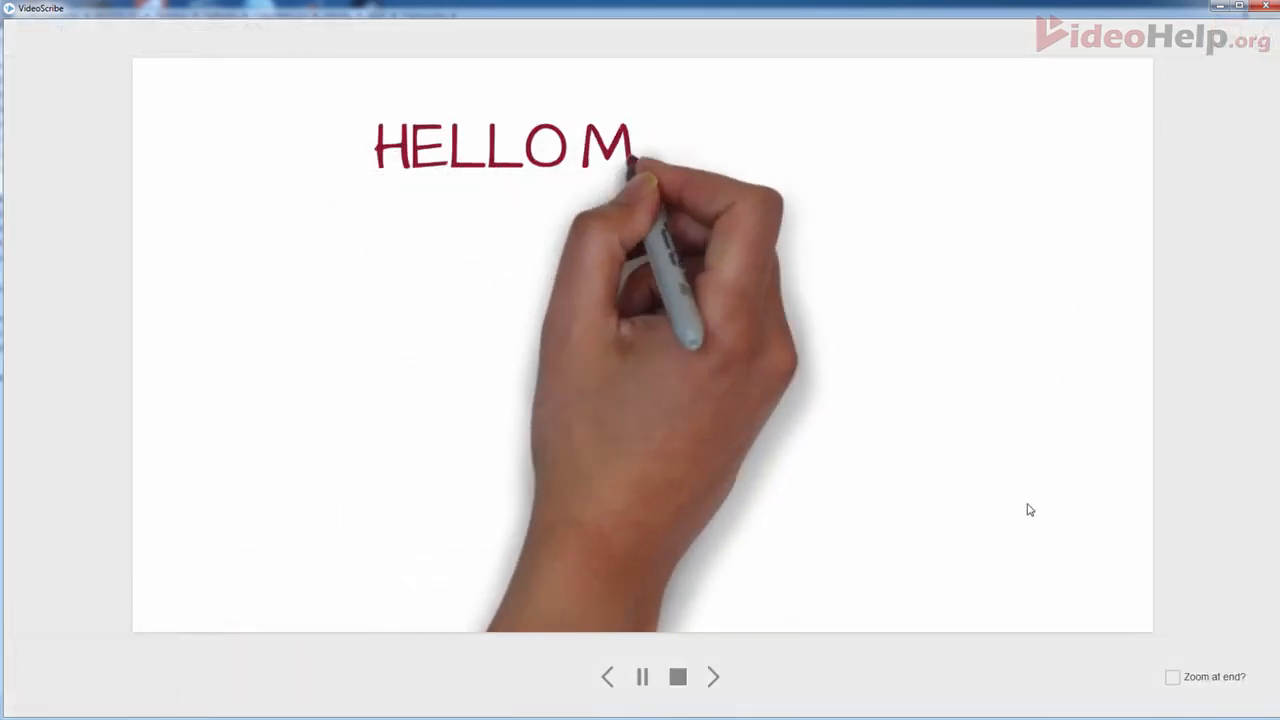